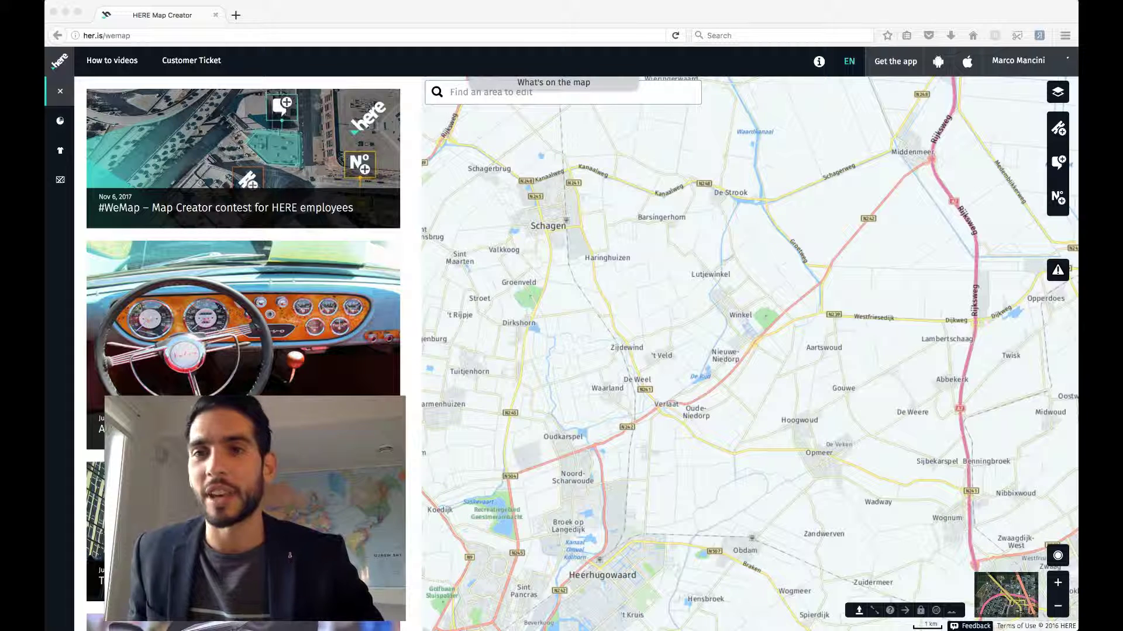
Step: Read the #WeMap – Map Creator contest article for HERE employees in the news feed
left_click(246, 155)
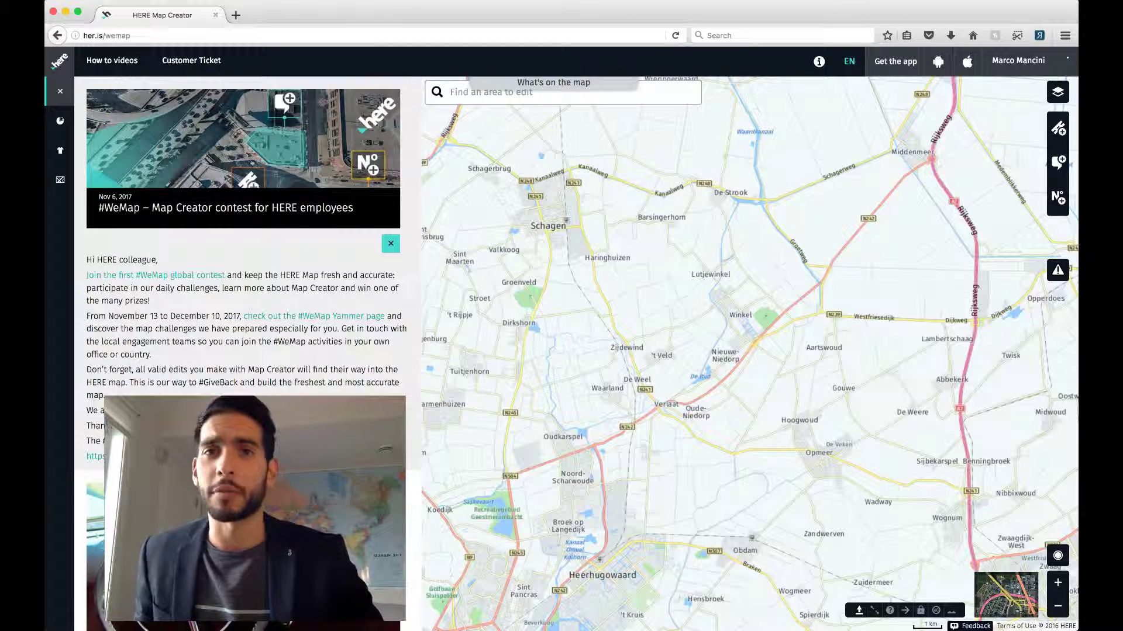
scroll(252, 163, "down", 2)
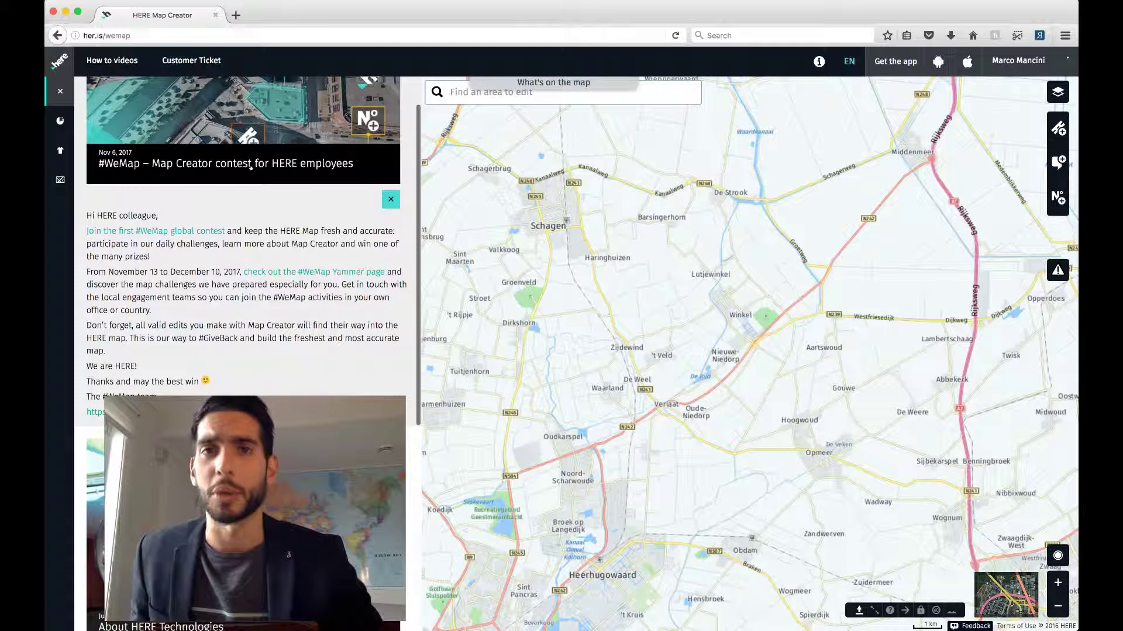
scroll(250, 167, "down", 2)
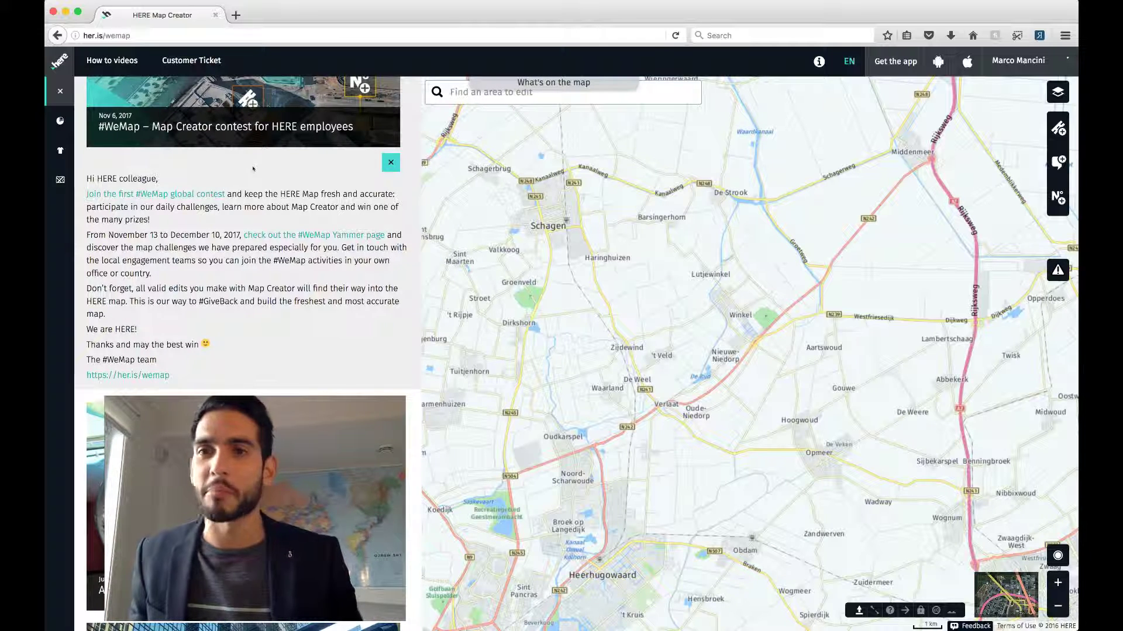
scroll(254, 169, "up", 4)
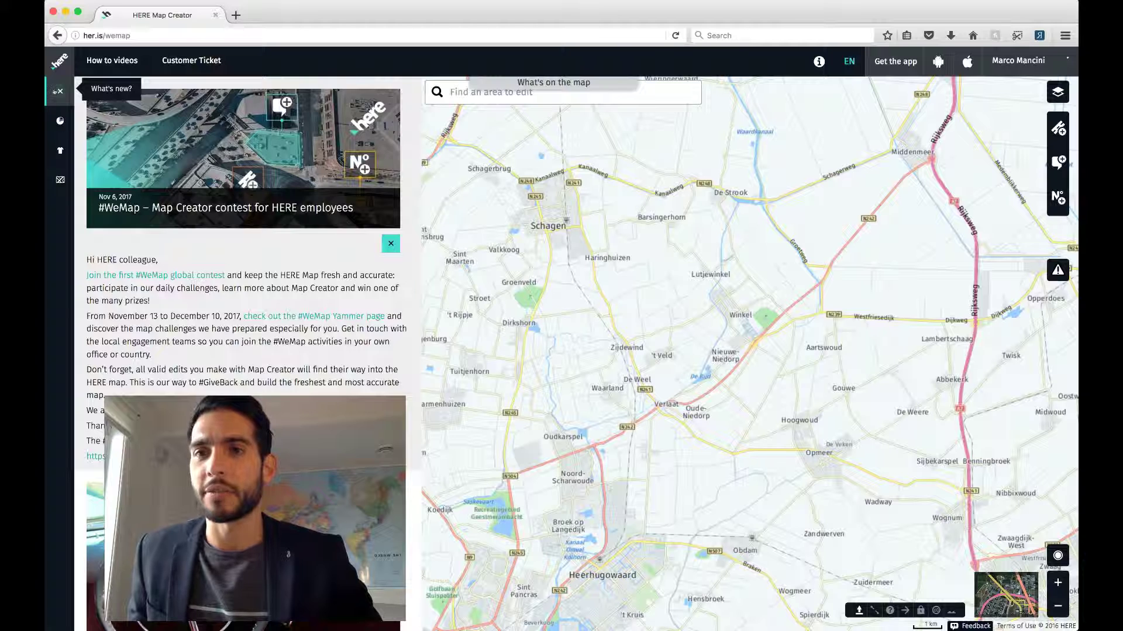
Step: Close the What's new feed and search for Chicago to bring the map to that city
left_click(58, 92)
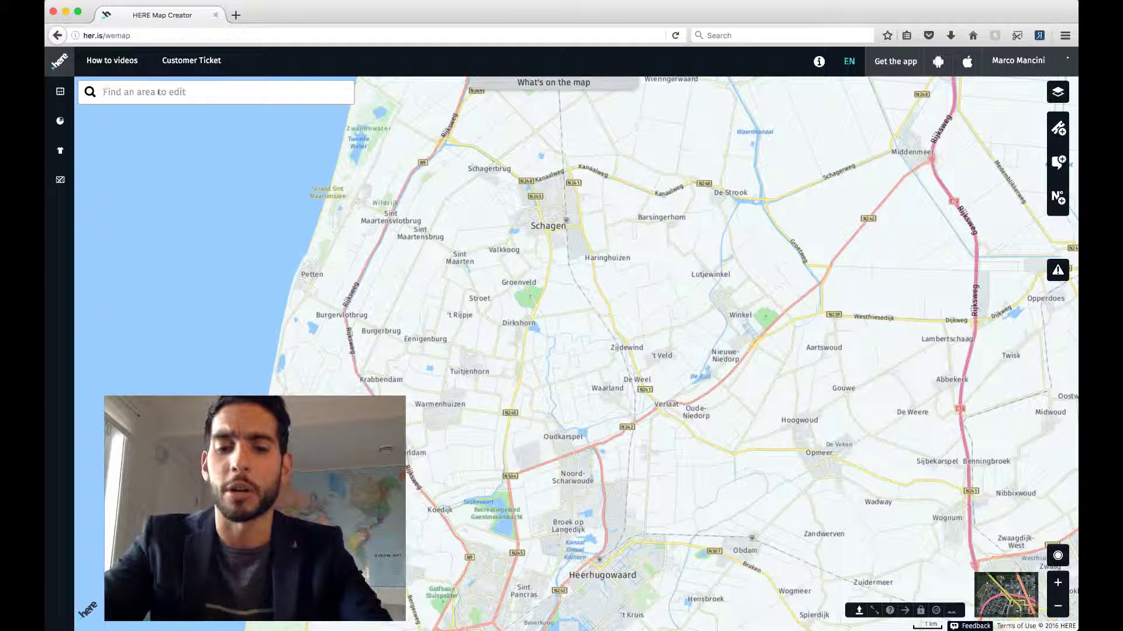
type("Chicago")
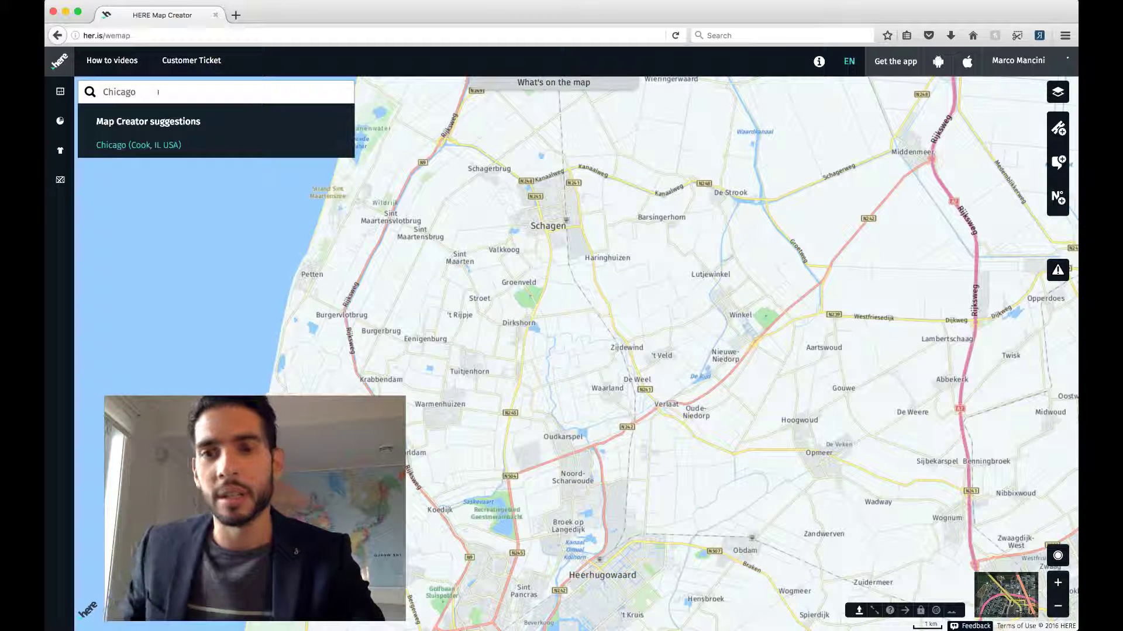
key("Return")
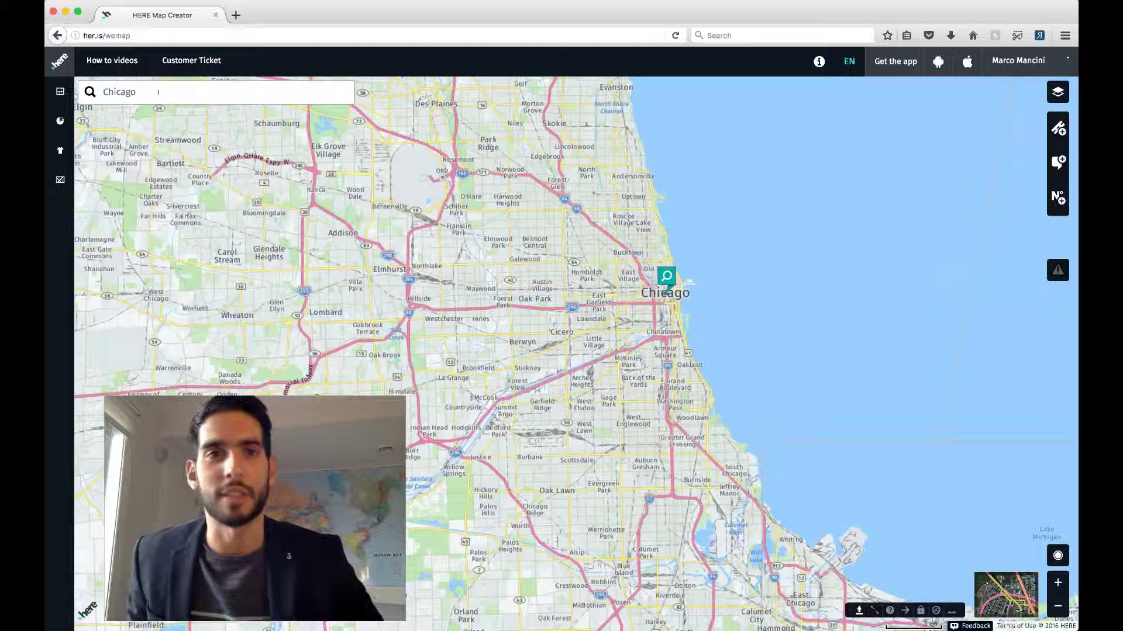
Step: View the Map Creator tips and tricks on how to add a road, and close them
left_click(817, 63)
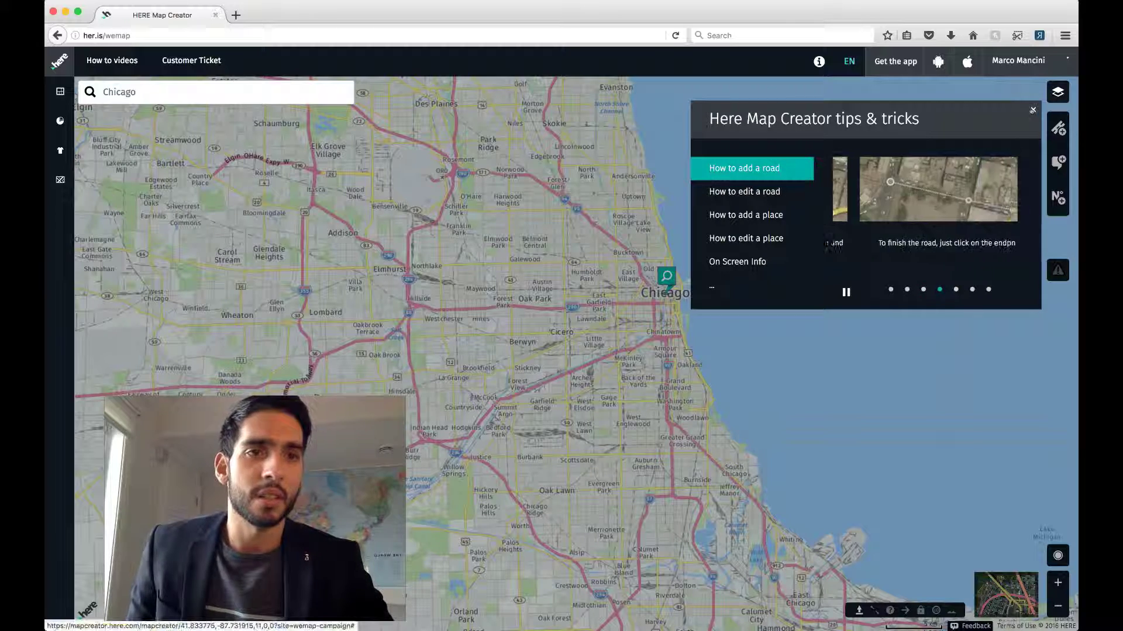
left_click(1033, 109)
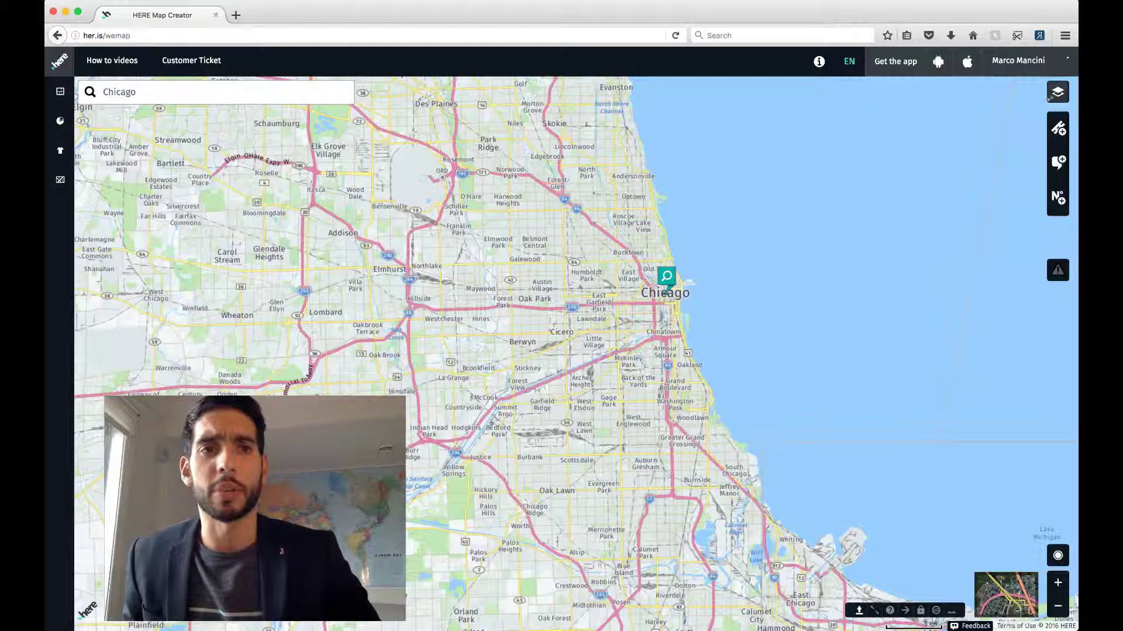
Step: Examine the editable object layer options and the downtown Chicago streets around W Van Buren St
left_click(1057, 92)
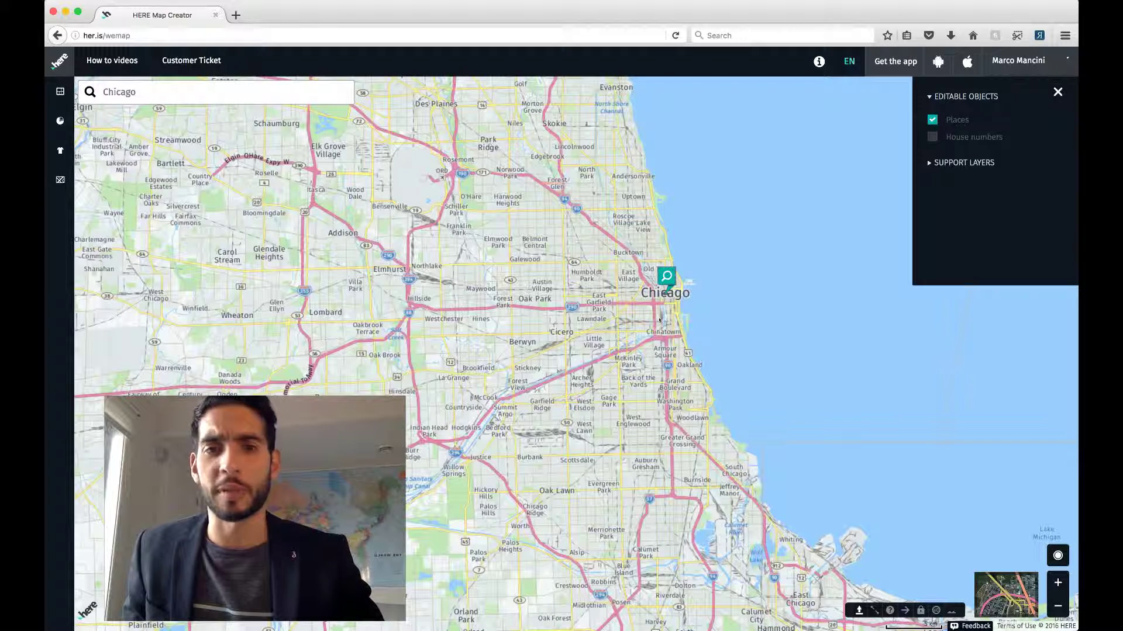
scroll(660, 303, "up", 5)
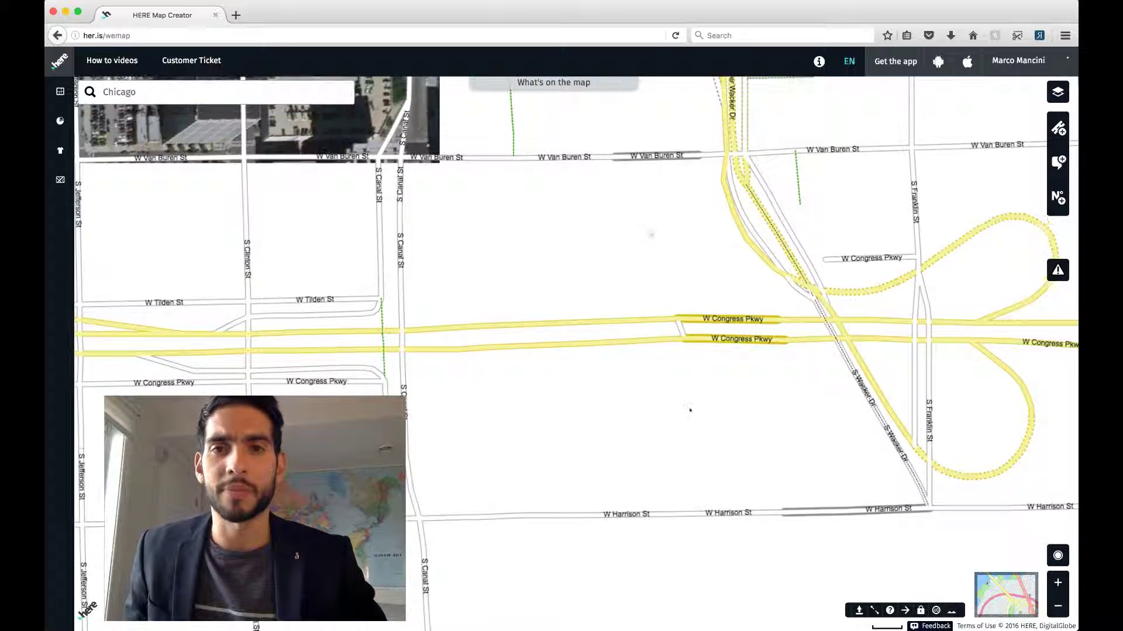
left_click_drag(665, 250, 707, 434)
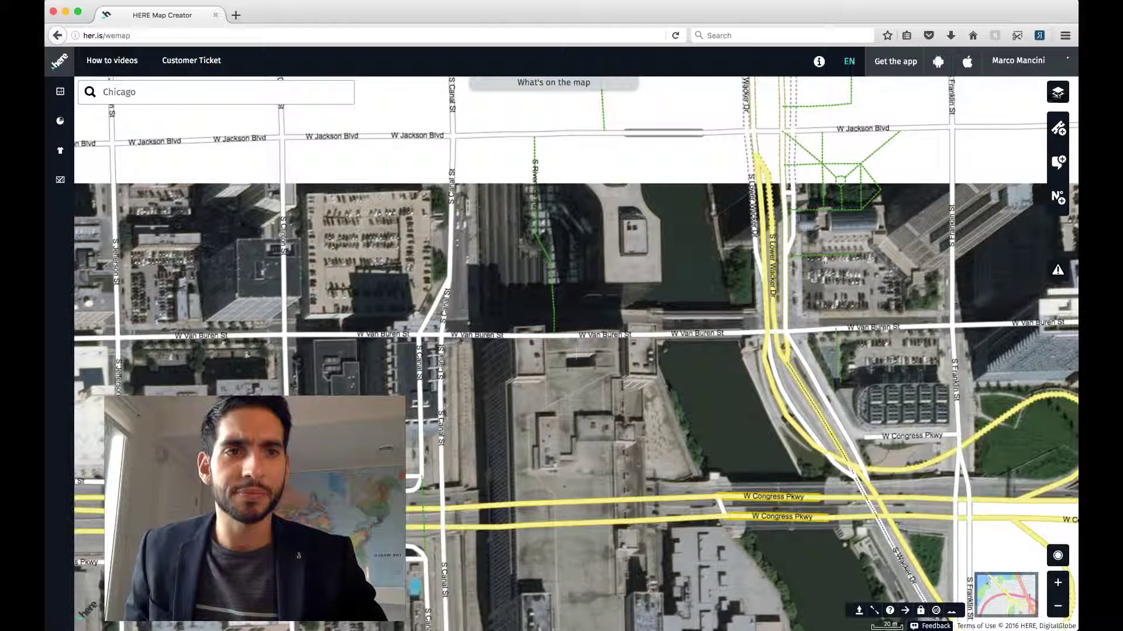
left_click(1057, 92)
left_click(1057, 91)
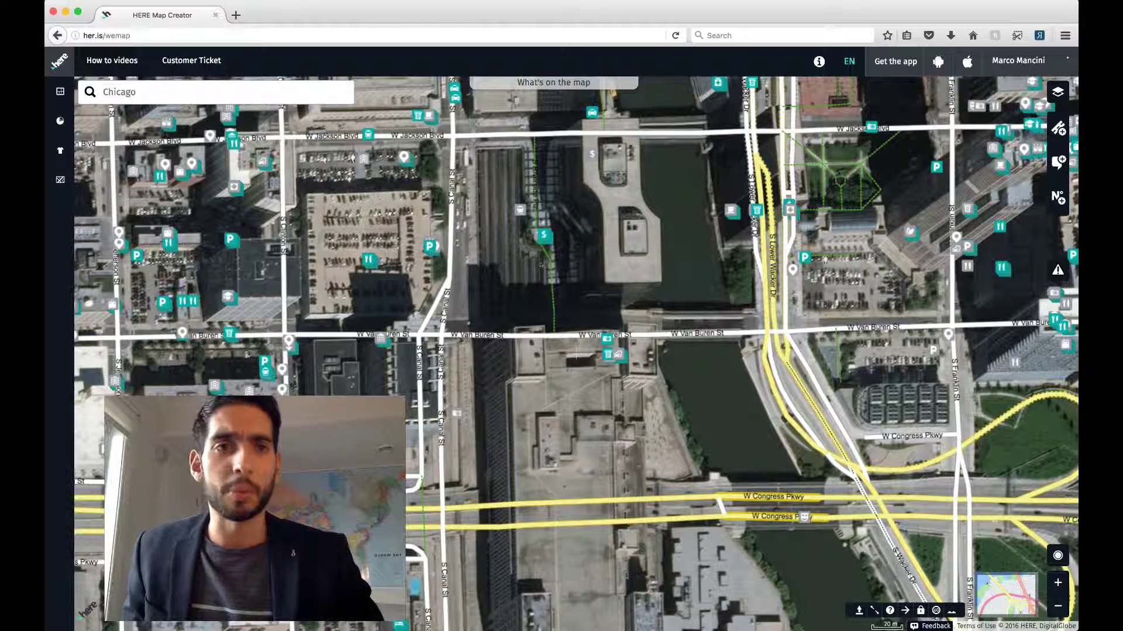
Step: Hide the Places layer and show the House numbers layer on the downtown Chicago map
left_click(1057, 91)
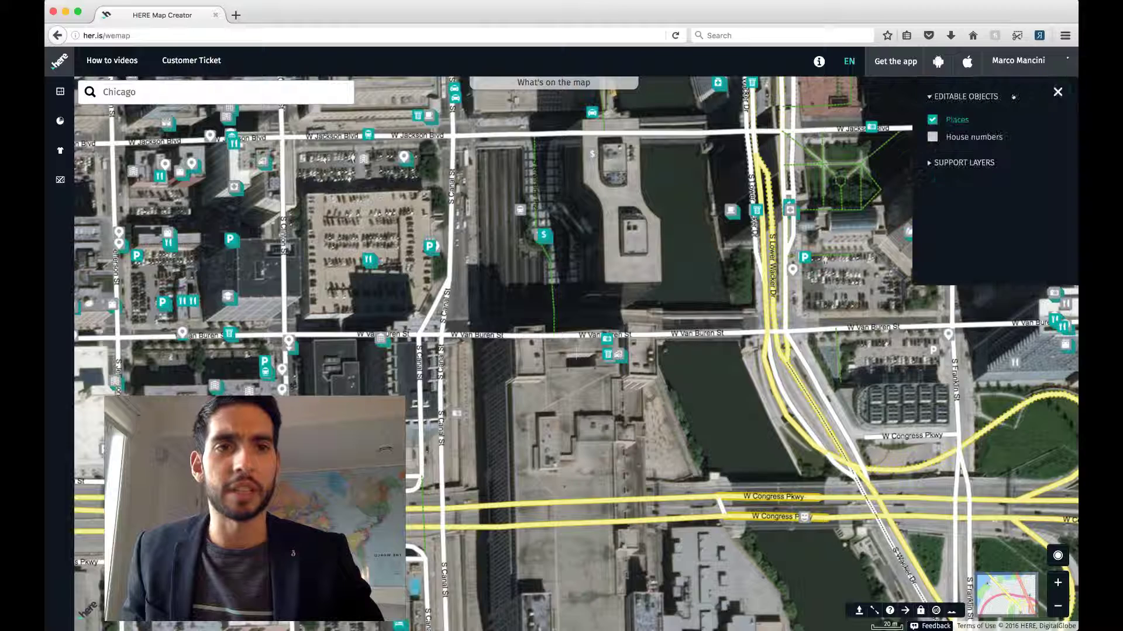
left_click(932, 119)
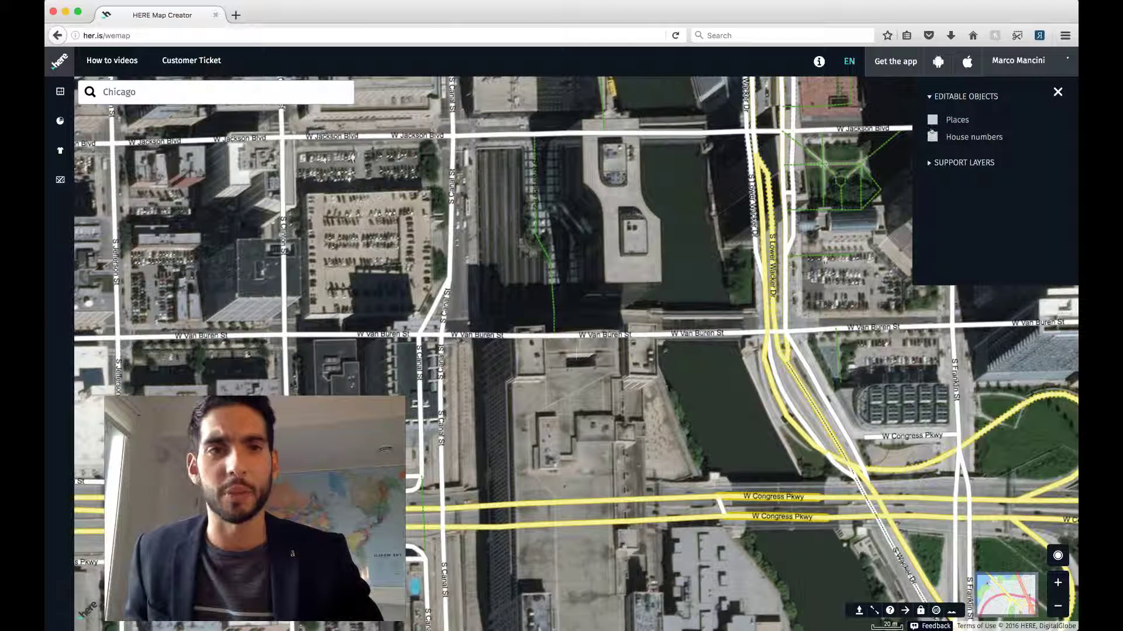
left_click(932, 135)
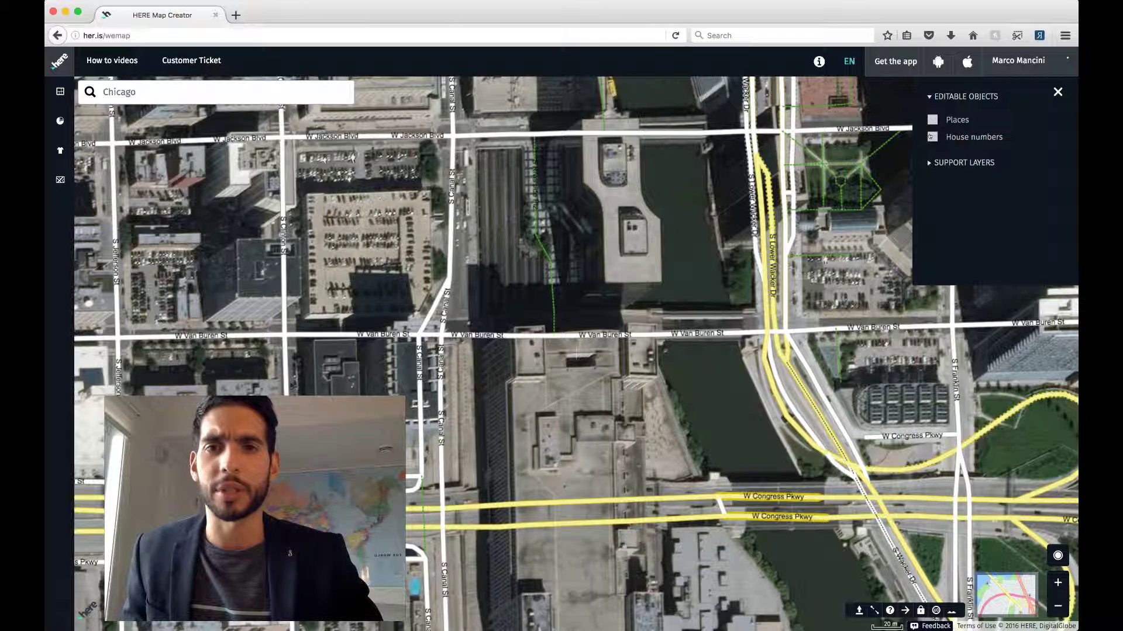
left_click(931, 136)
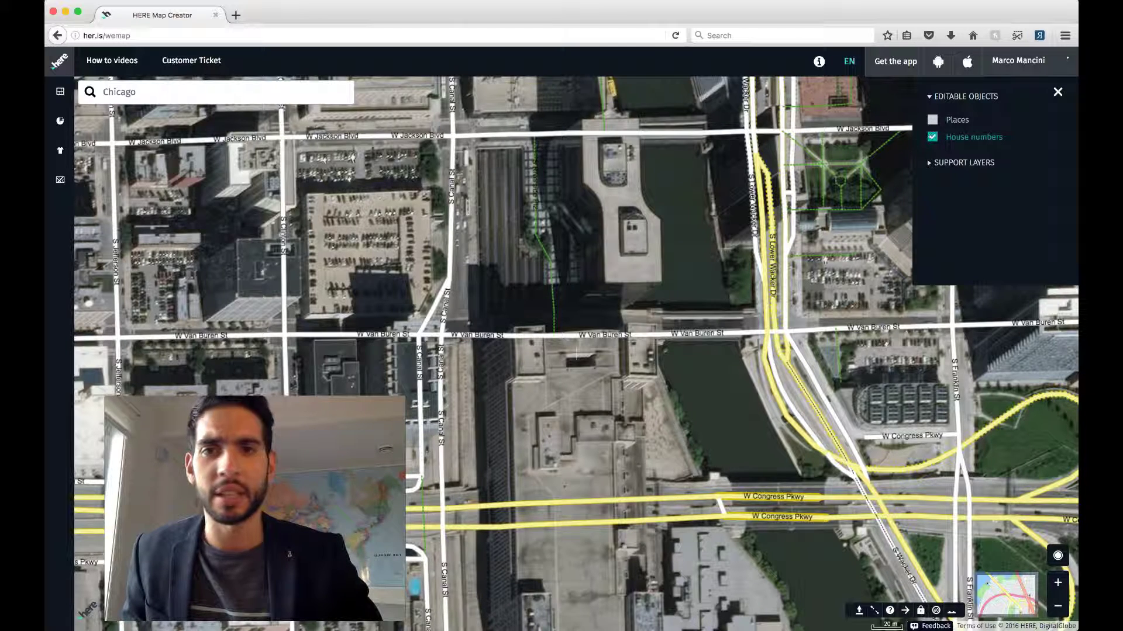
left_click_drag(466, 260, 548, 268)
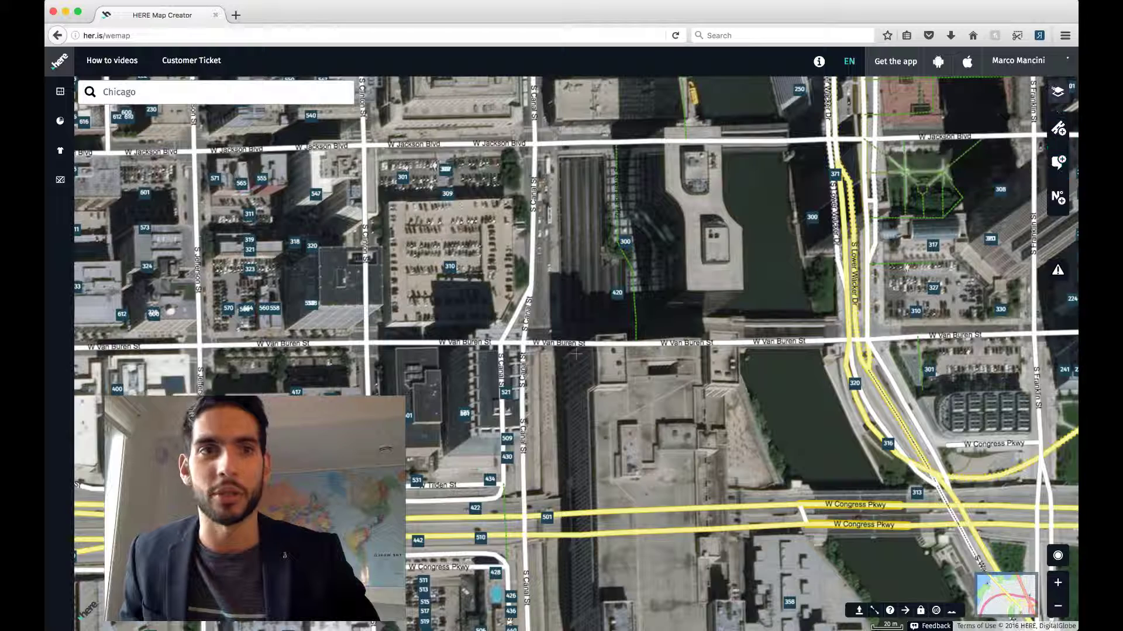
Step: Show the Places layer together with the house numbers and close the layer options
left_click(1058, 92)
left_click(957, 119)
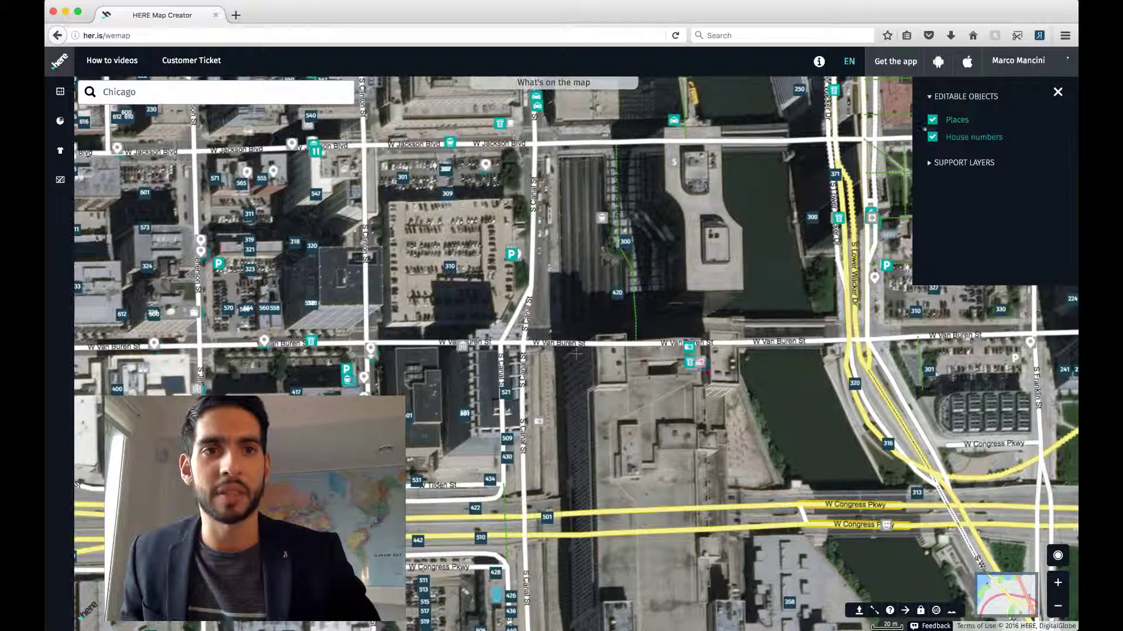
left_click(1057, 91)
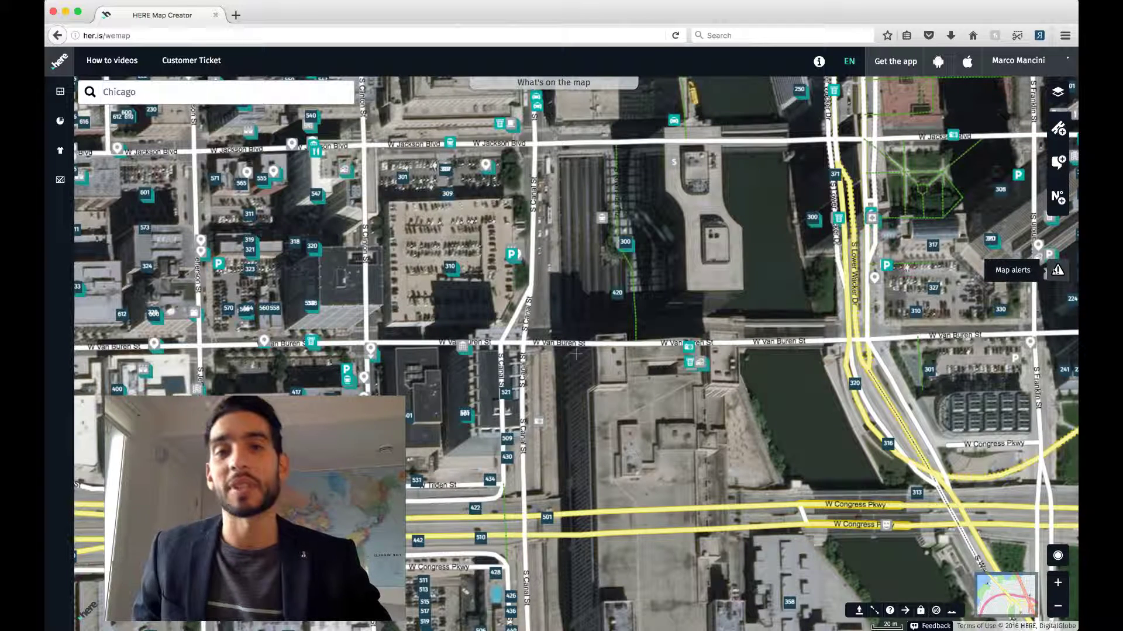
Step: Check the map alerts for the current area and for the whole country, and close the alerts window
left_click(1057, 271)
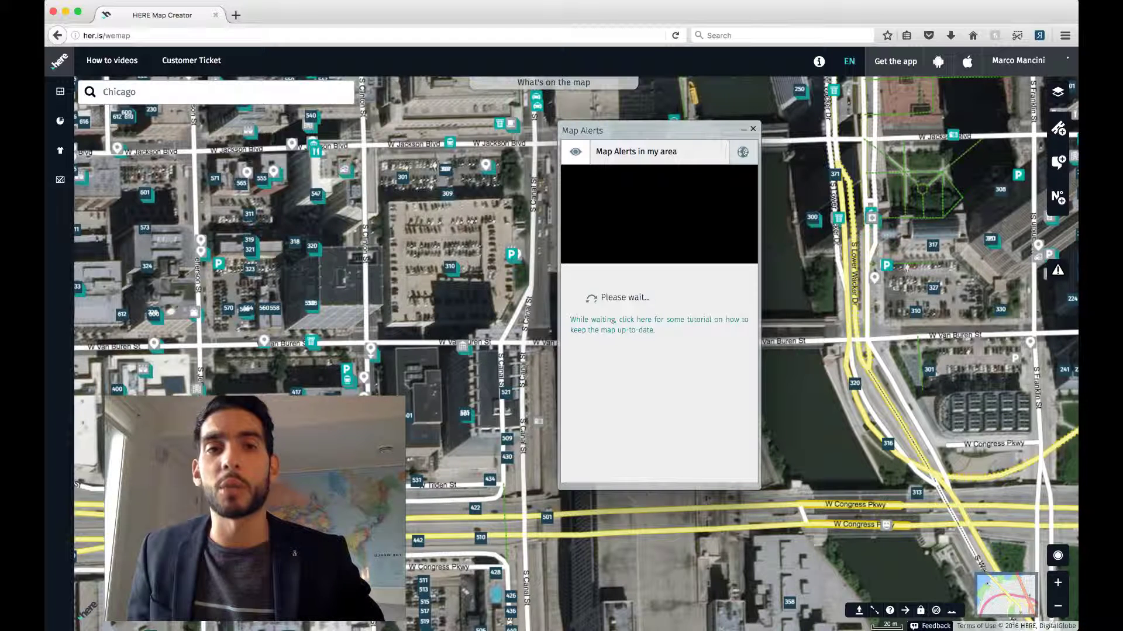
left_click(742, 152)
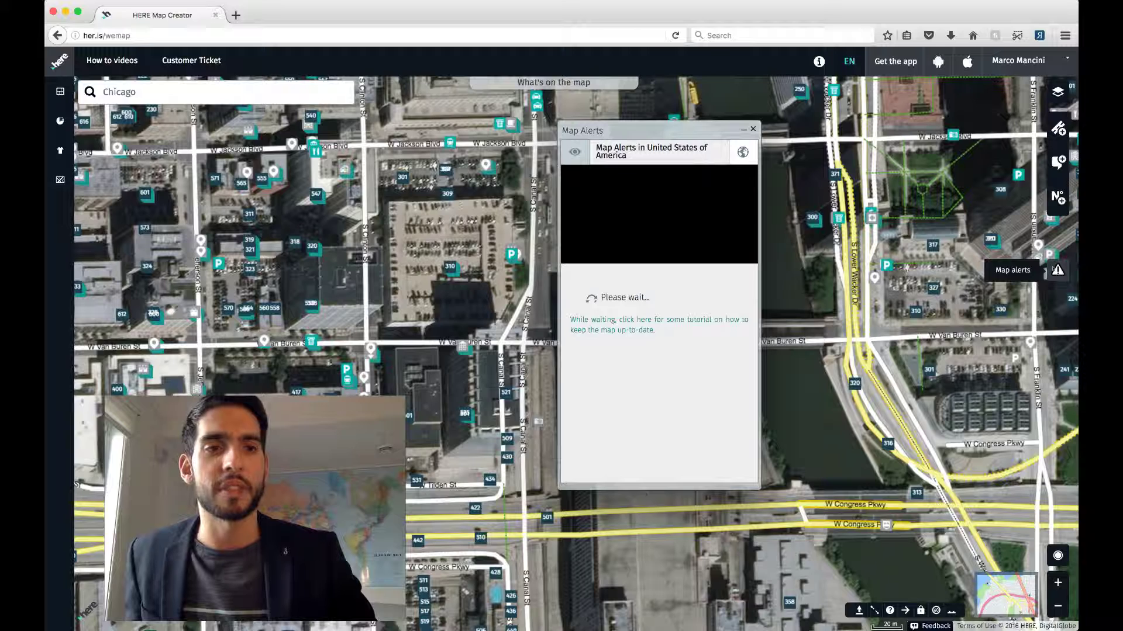
left_click(754, 130)
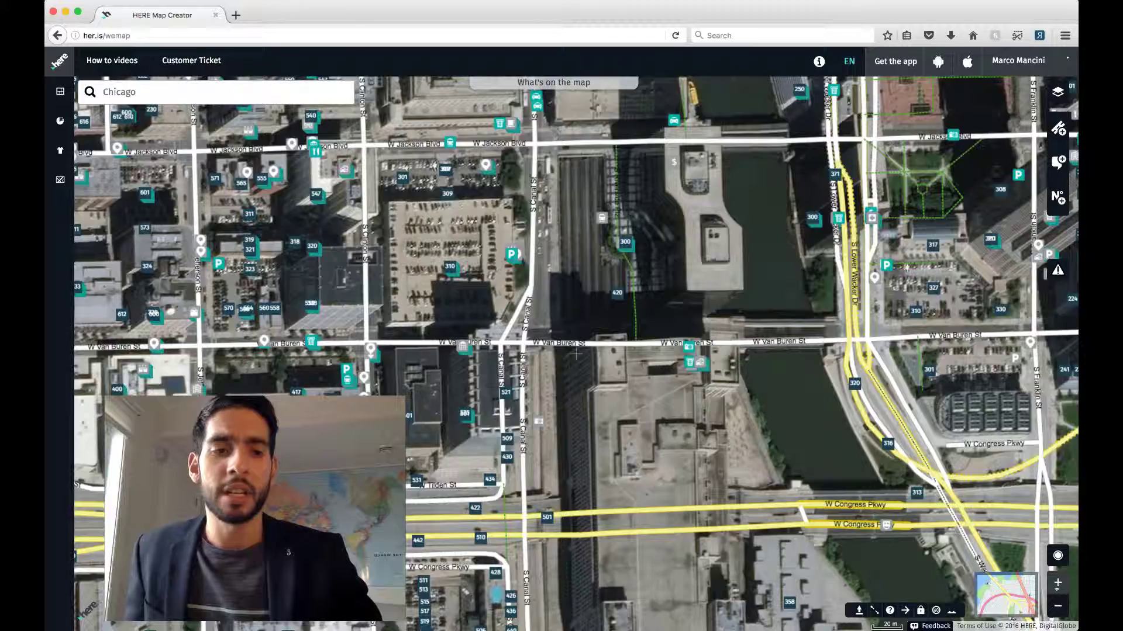
Step: Switch the map background to the plain street map style
left_click(1057, 584)
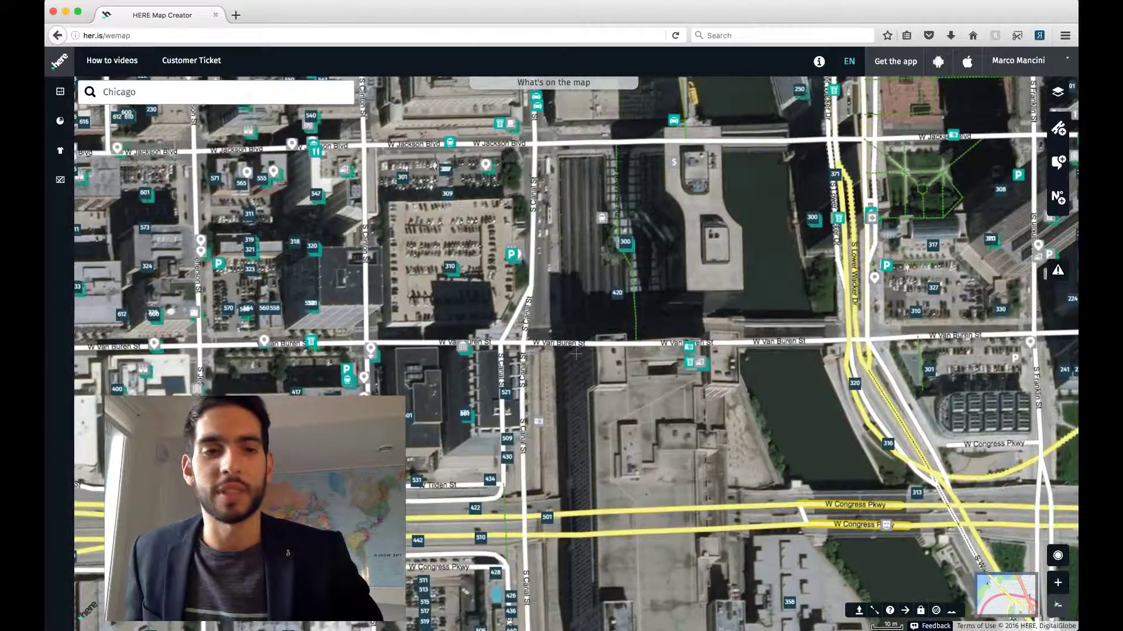
left_click(1057, 605)
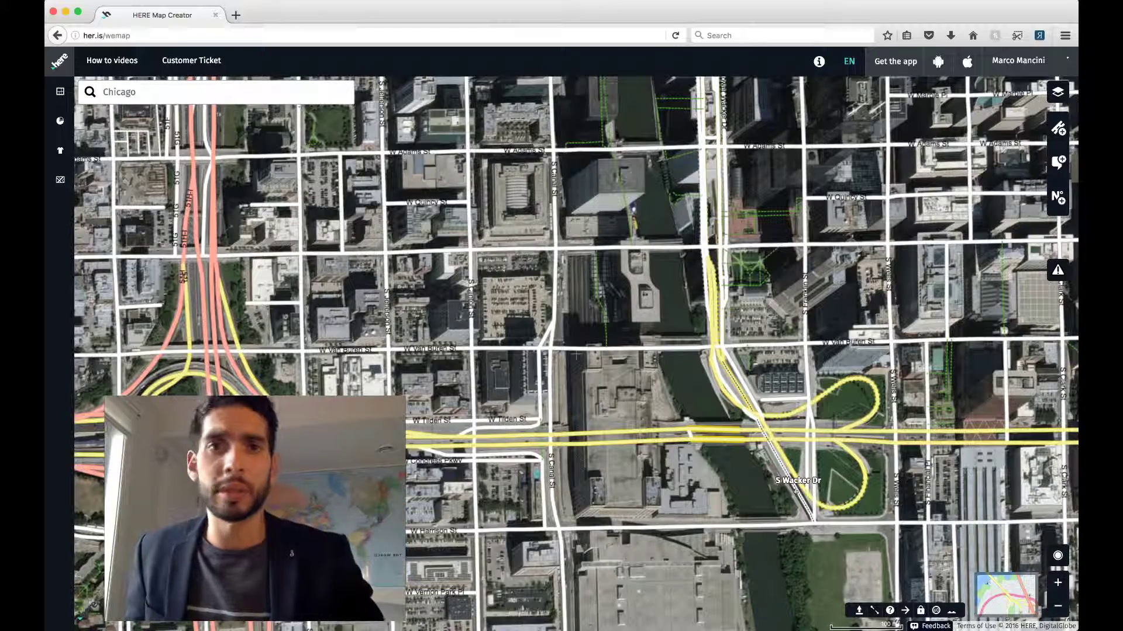
double_click(801, 510)
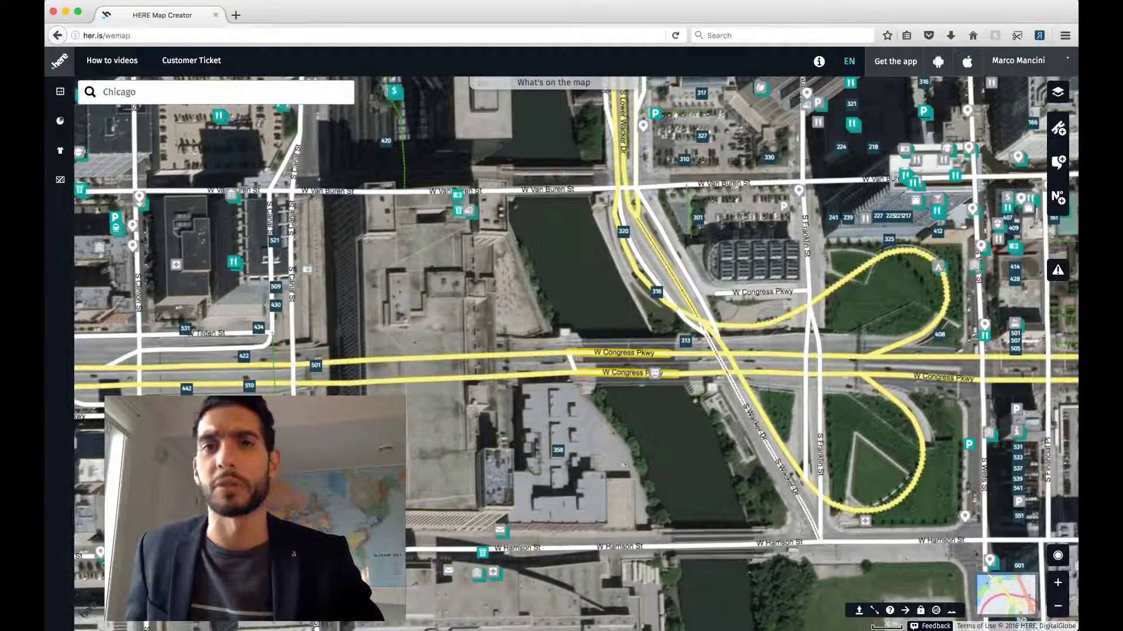
left_click_drag(577, 314, 578, 353)
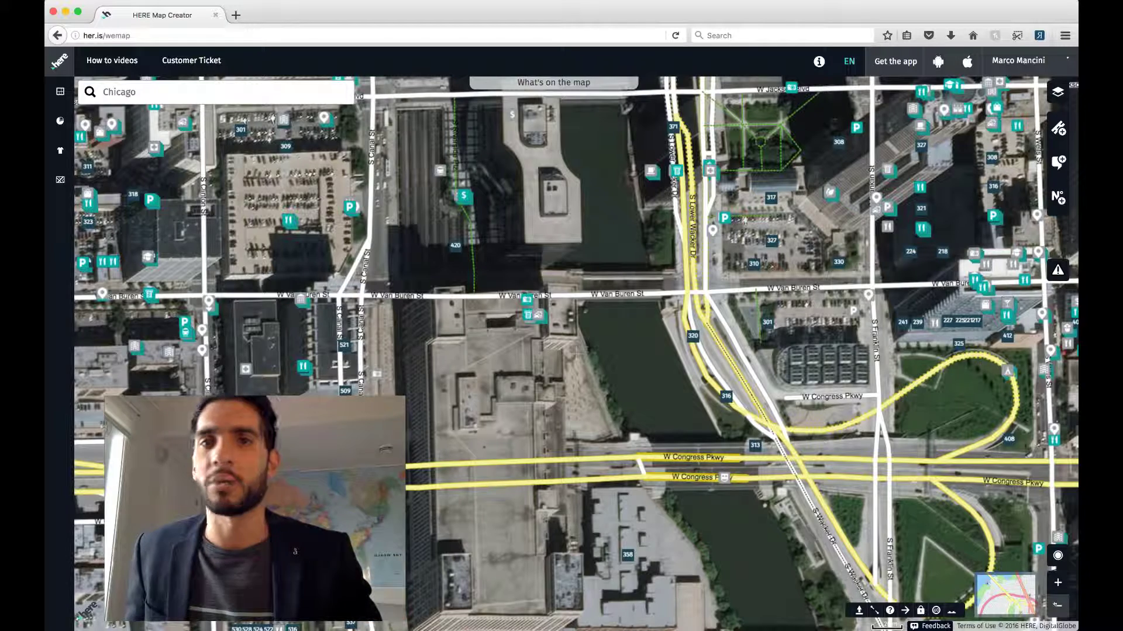
left_click(1007, 598)
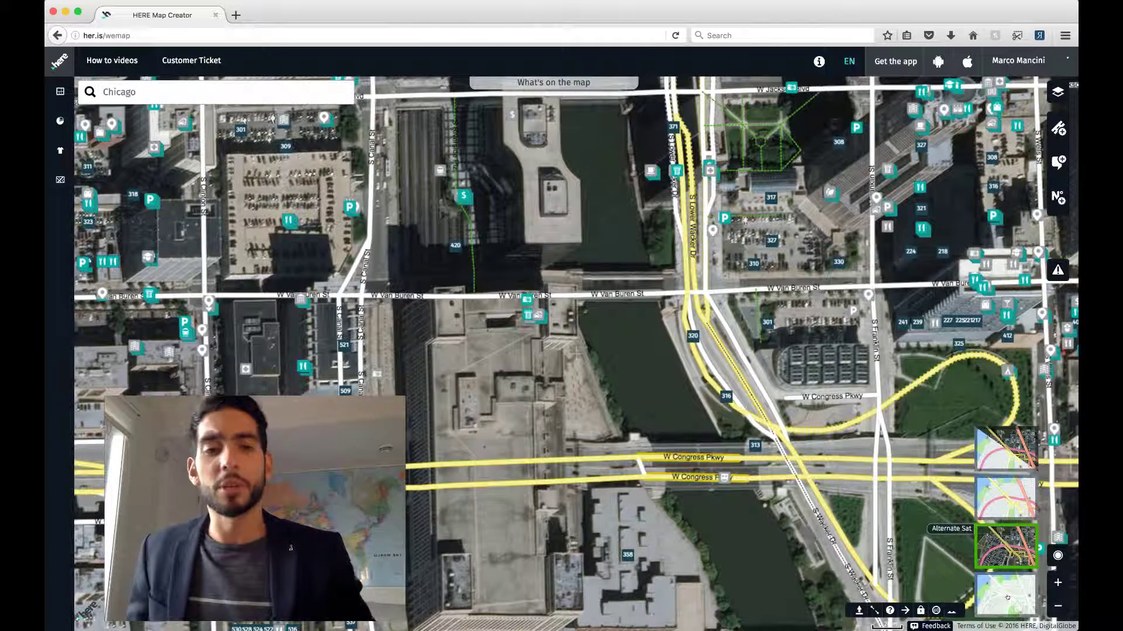
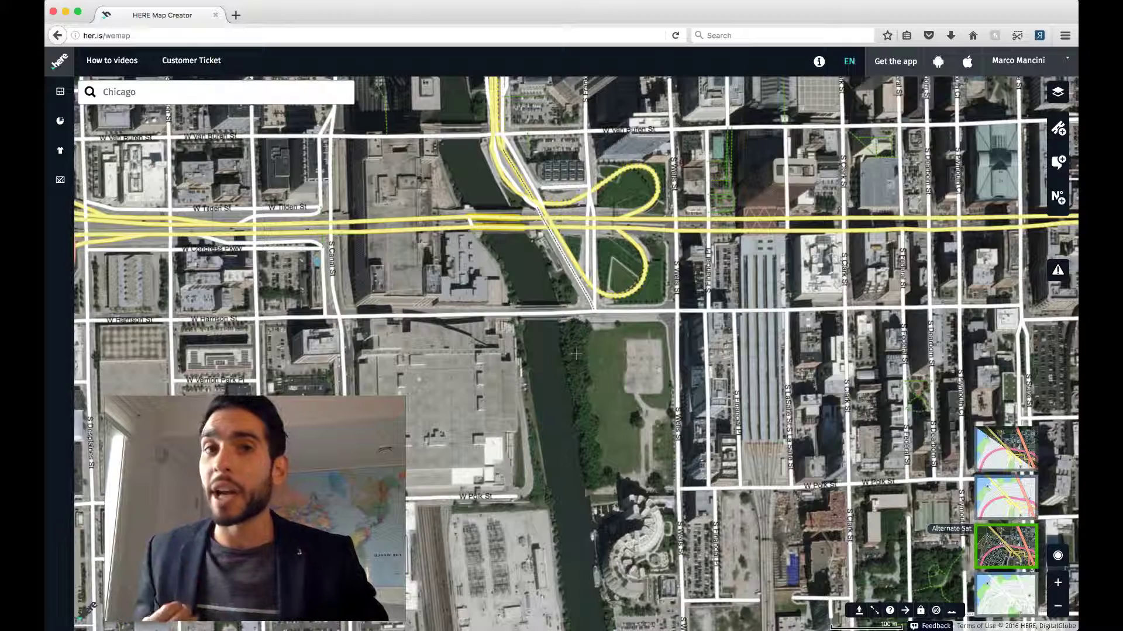
left_click(1009, 504)
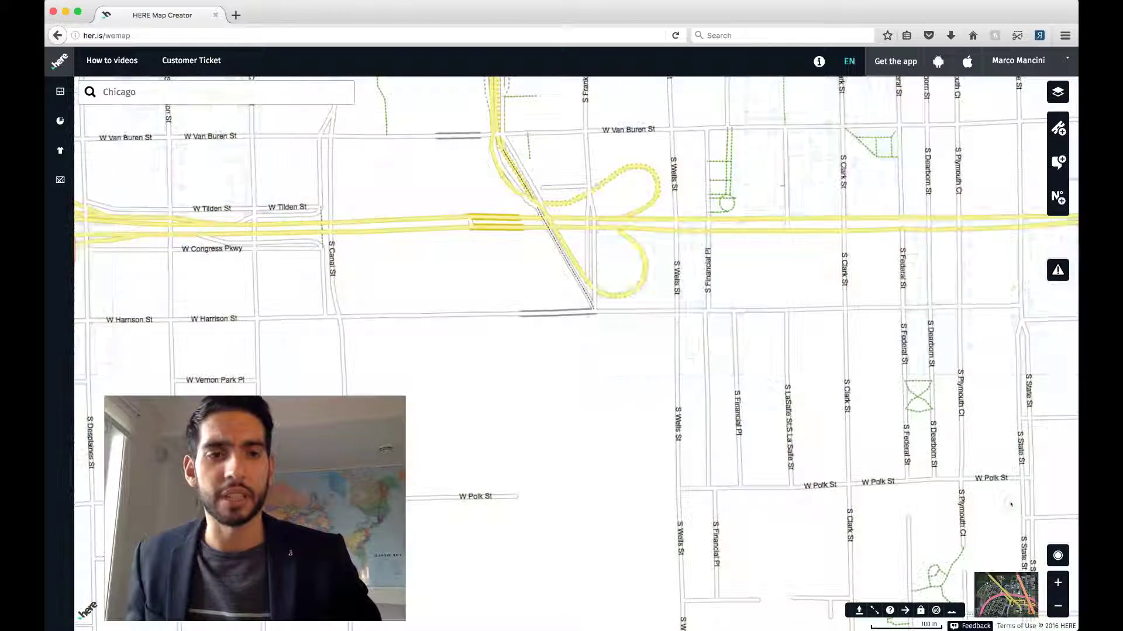
Step: Inspect the buildings and places near S Wells St and set the map background to Alternate Sat imagery
scroll(721, 436, "up", 5)
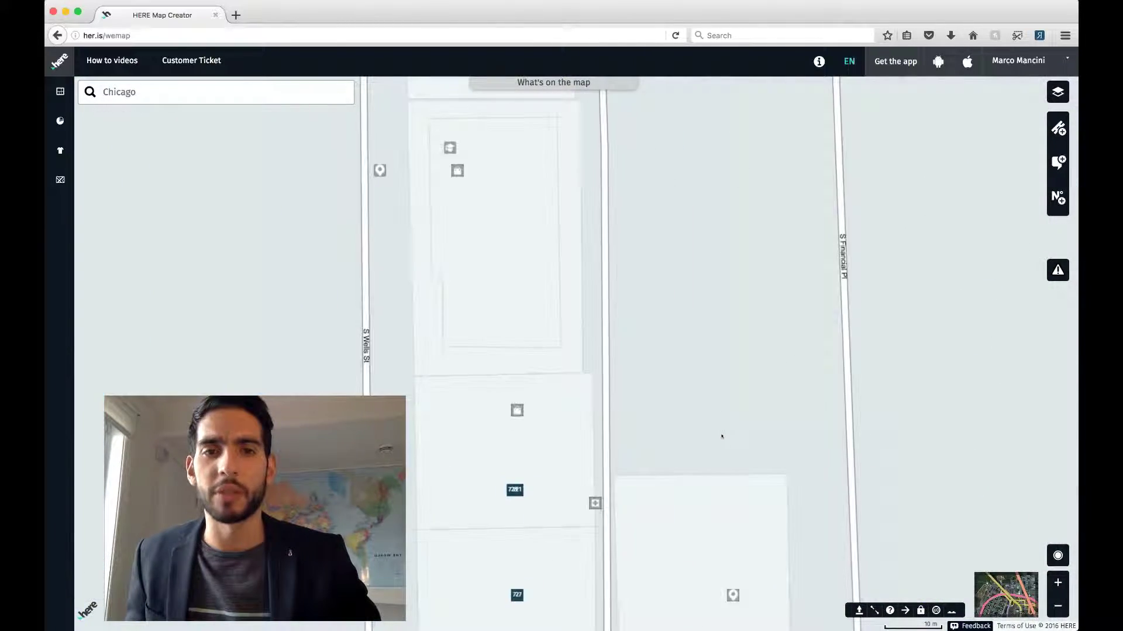
scroll(721, 436, "down", 2)
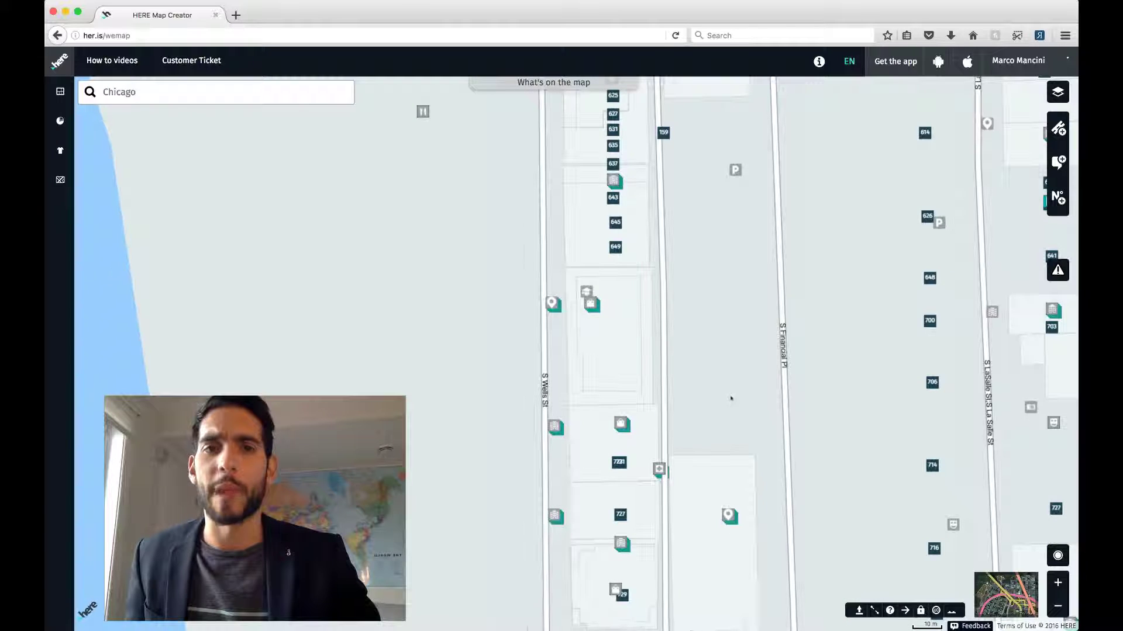
left_click_drag(649, 388, 597, 388)
mouse_move(1005, 592)
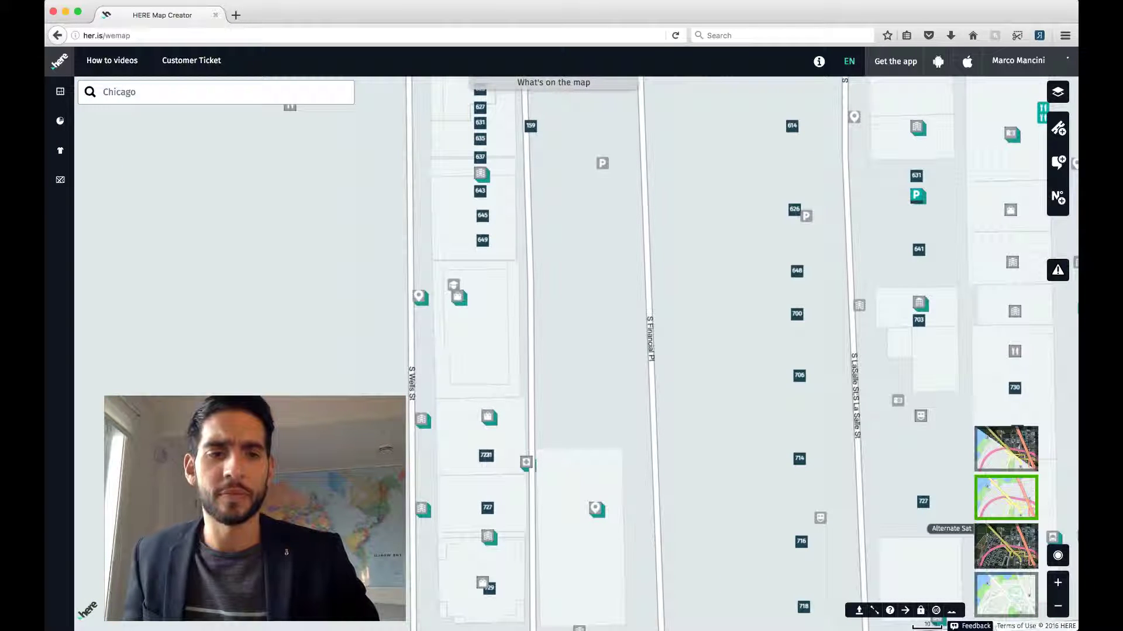
left_click(1006, 546)
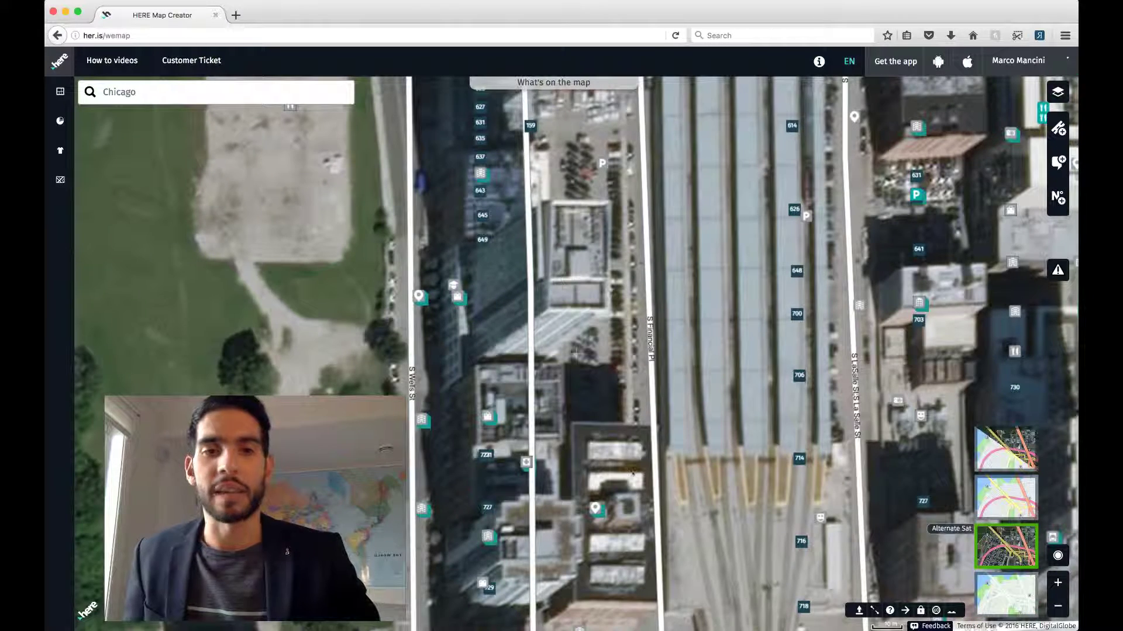
scroll(576, 353, "down", 8)
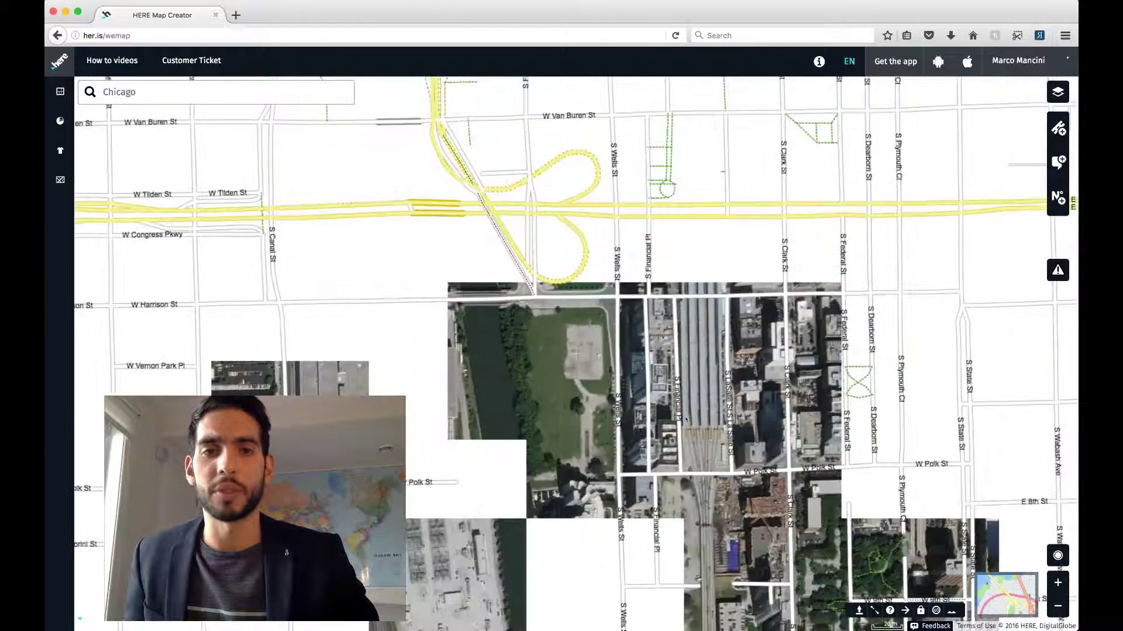
Step: Set the map background to Satellite imagery and show the downtown Chicago blocks around W Jackson Blvd with their places
scroll(686, 419, "down", 2)
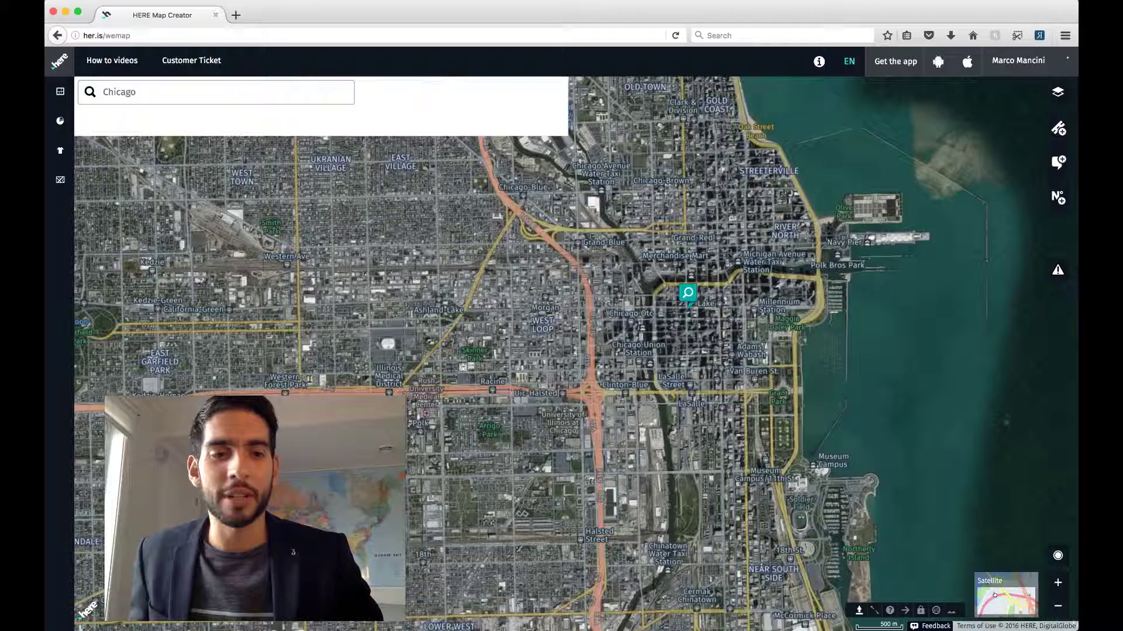
left_click(994, 595)
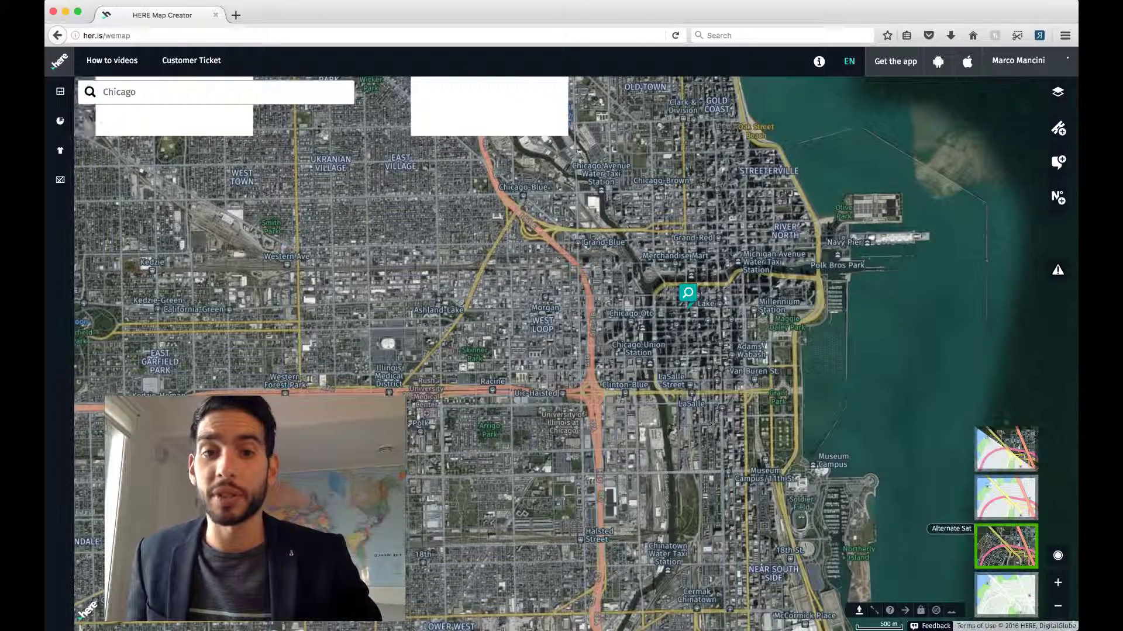
scroll(702, 450, "up", 3)
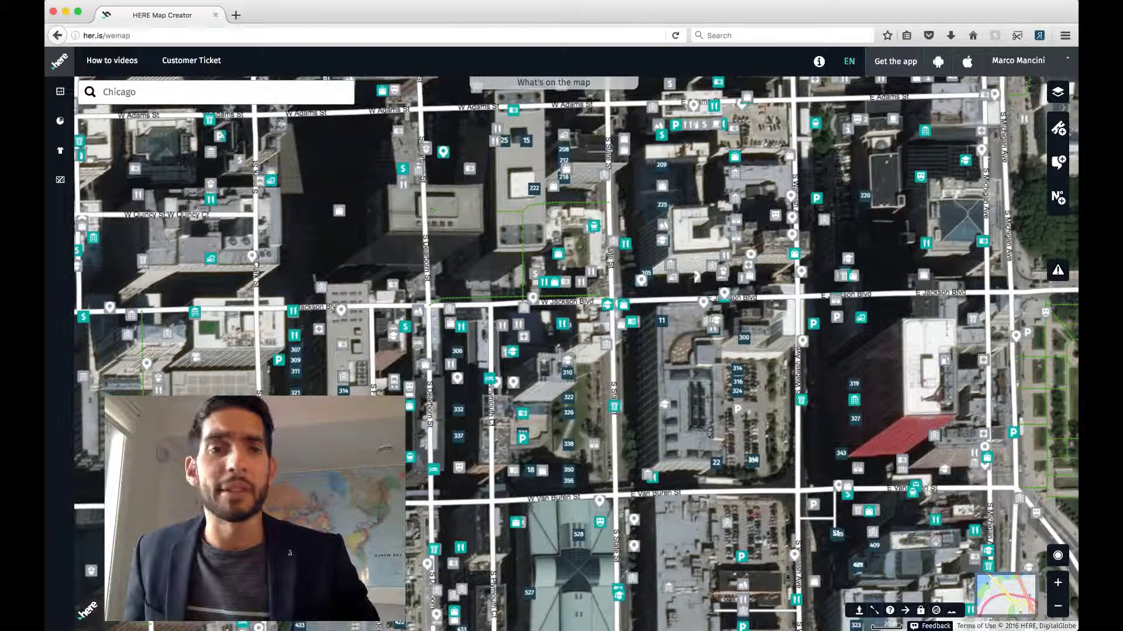
Step: Compare the Alternate Sat imagery with the Satellite imagery over the same downtown blocks, ending on the Satellite background
mouse_move(1006, 594)
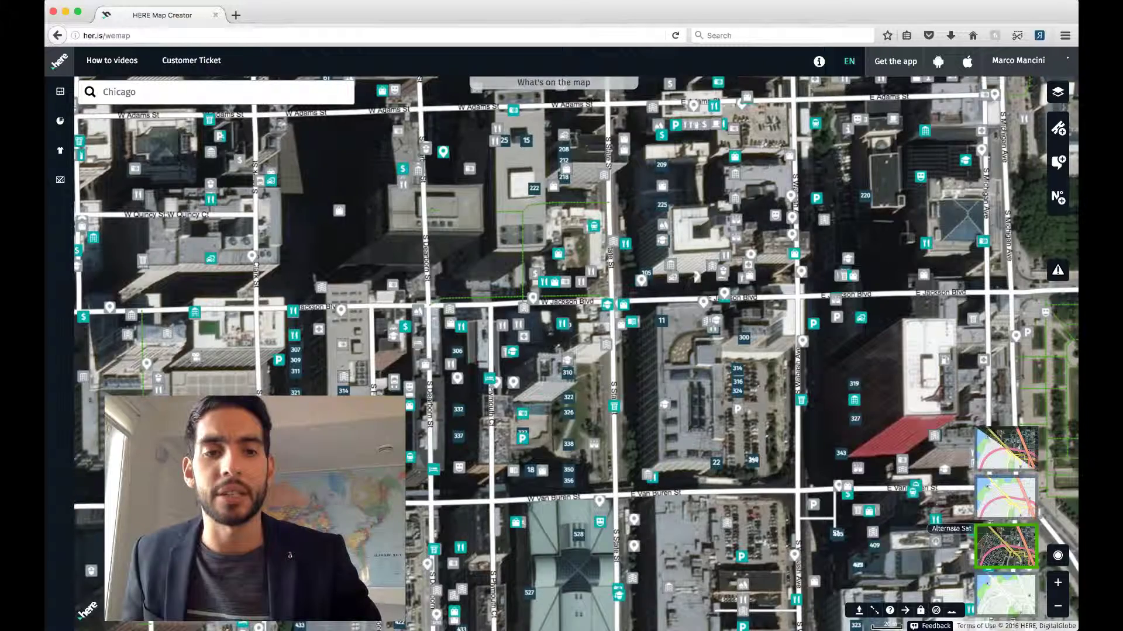
left_click(956, 529)
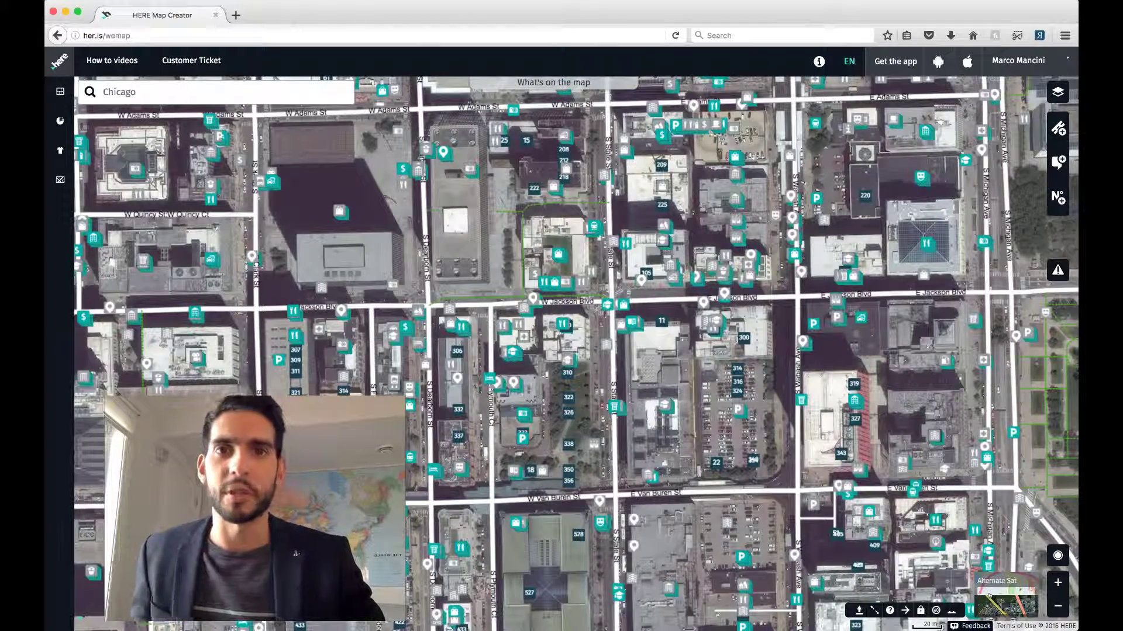
mouse_move(989, 596)
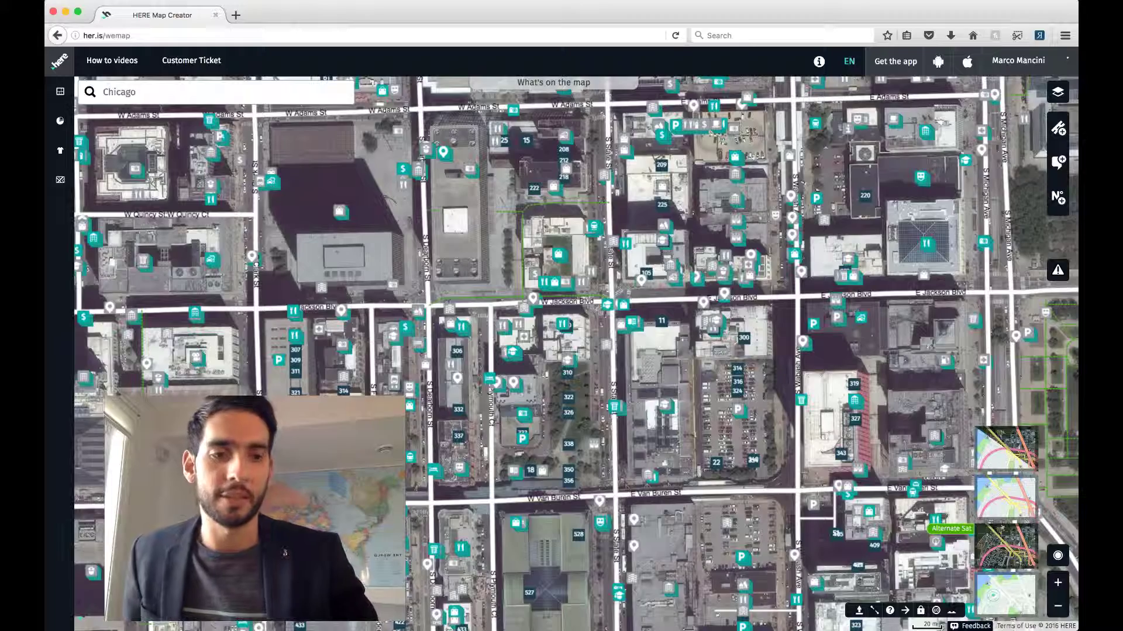
left_click(1006, 545)
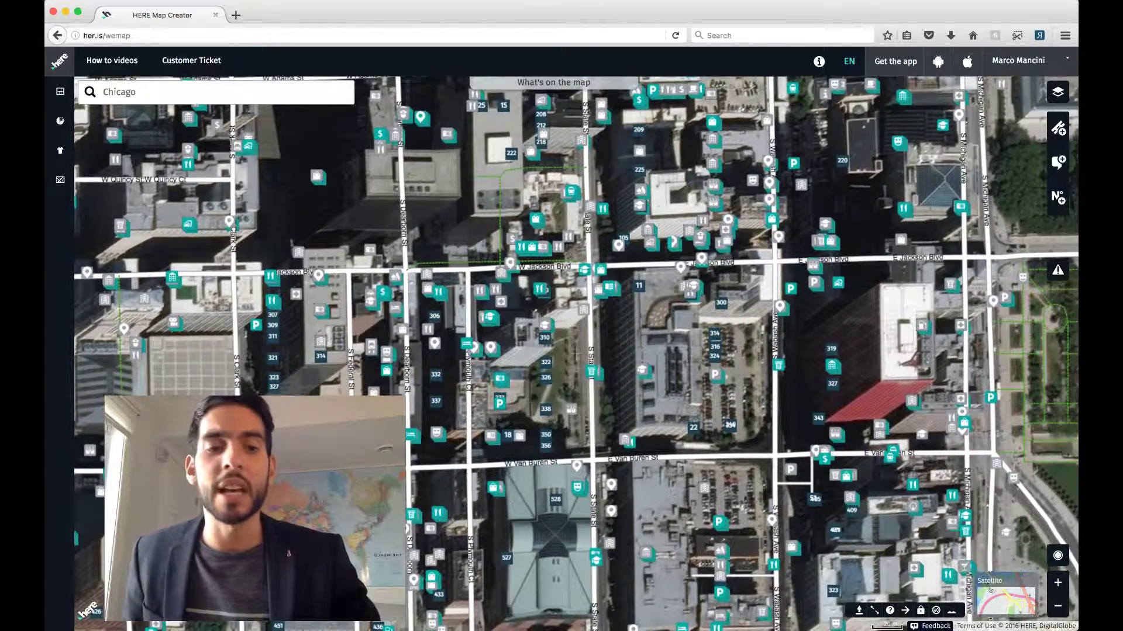
mouse_move(990, 591)
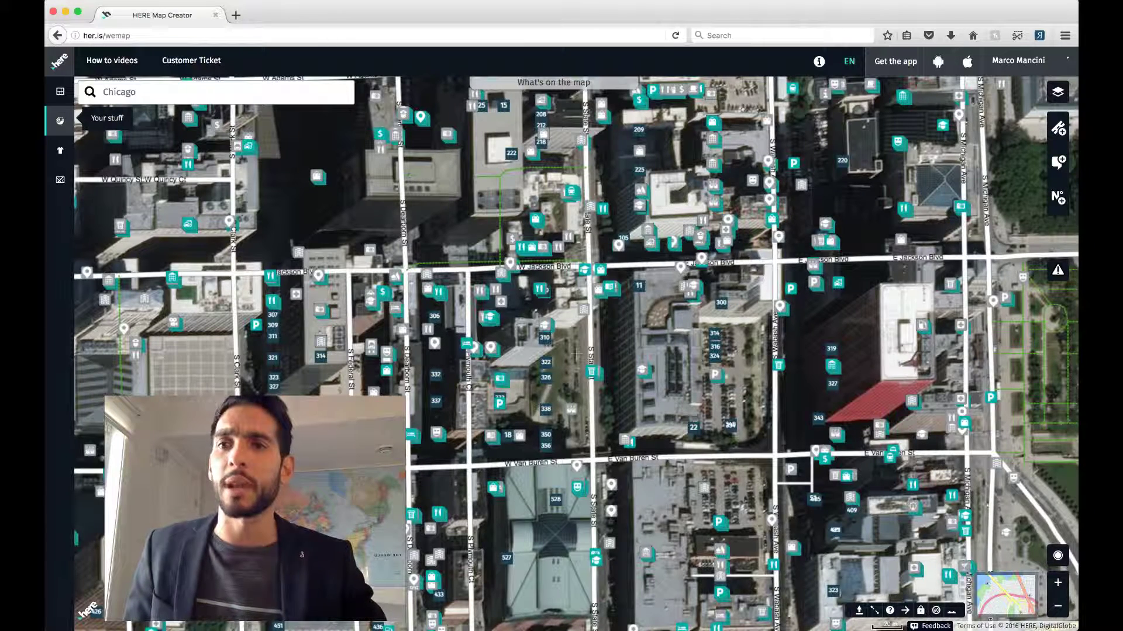
Step: View the Campaigns & Statistics overview of the account's own edits to places, roads and house numbers
left_click(59, 121)
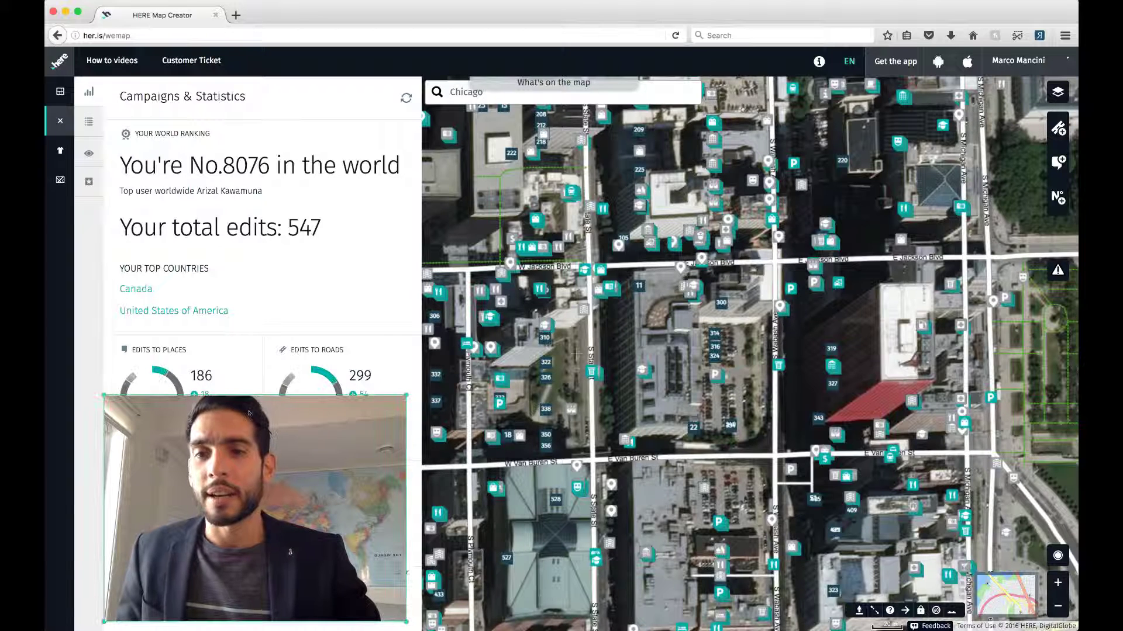
left_click(296, 415)
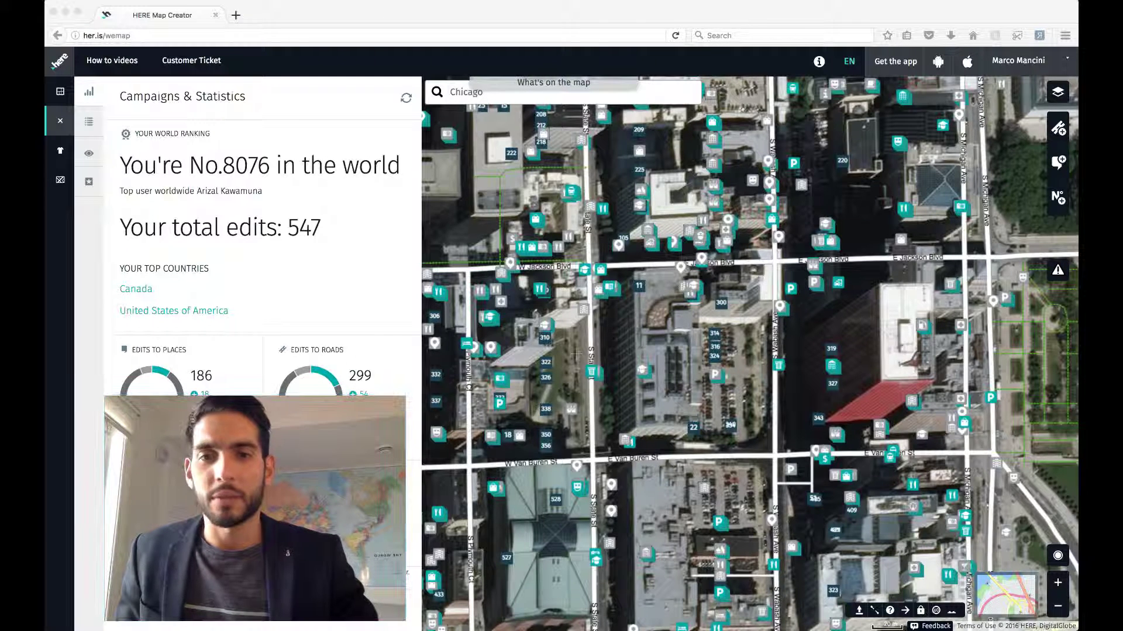
left_click_drag(294, 405, 644, 340)
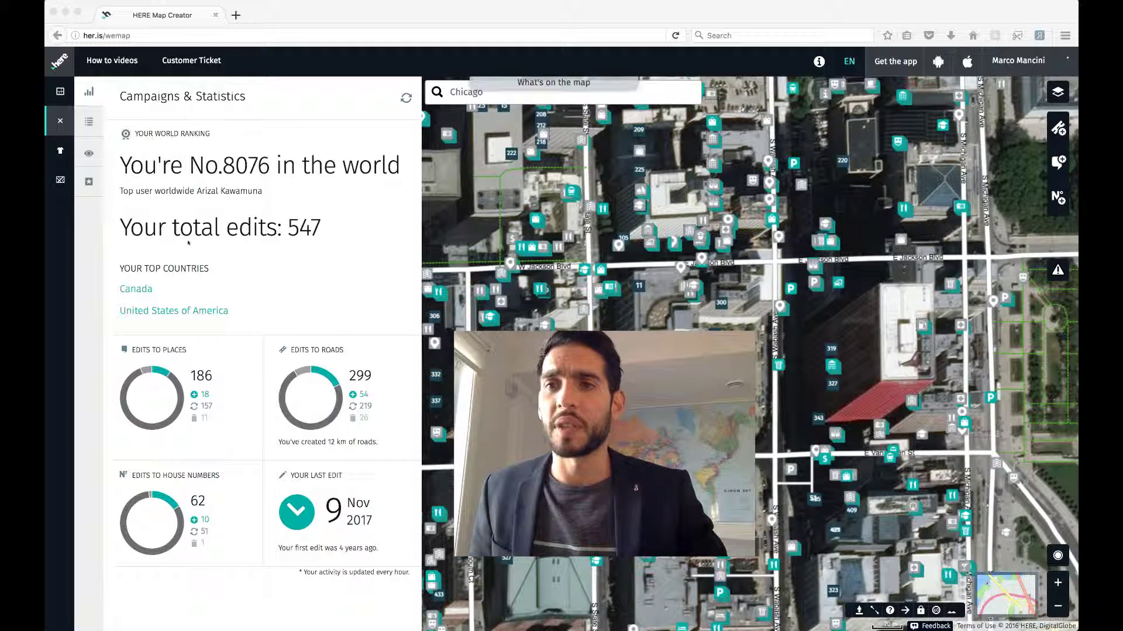
Step: Review the feed of the account's own road edits, expanding the Classon Ave and Falls Rd entries to check their status
left_click(89, 122)
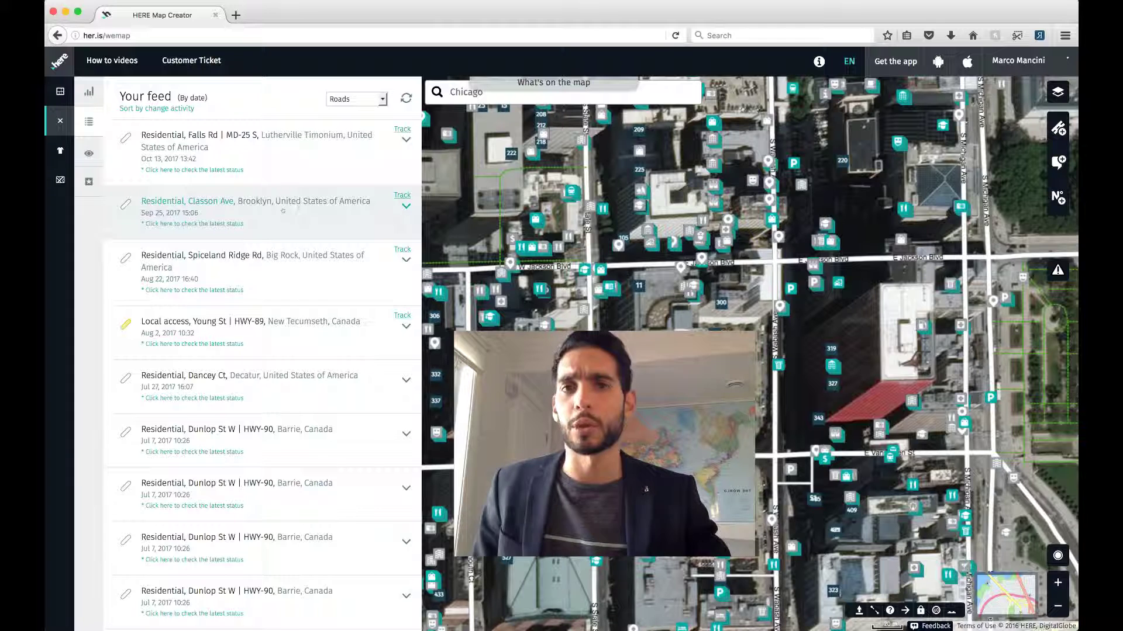
left_click(302, 207)
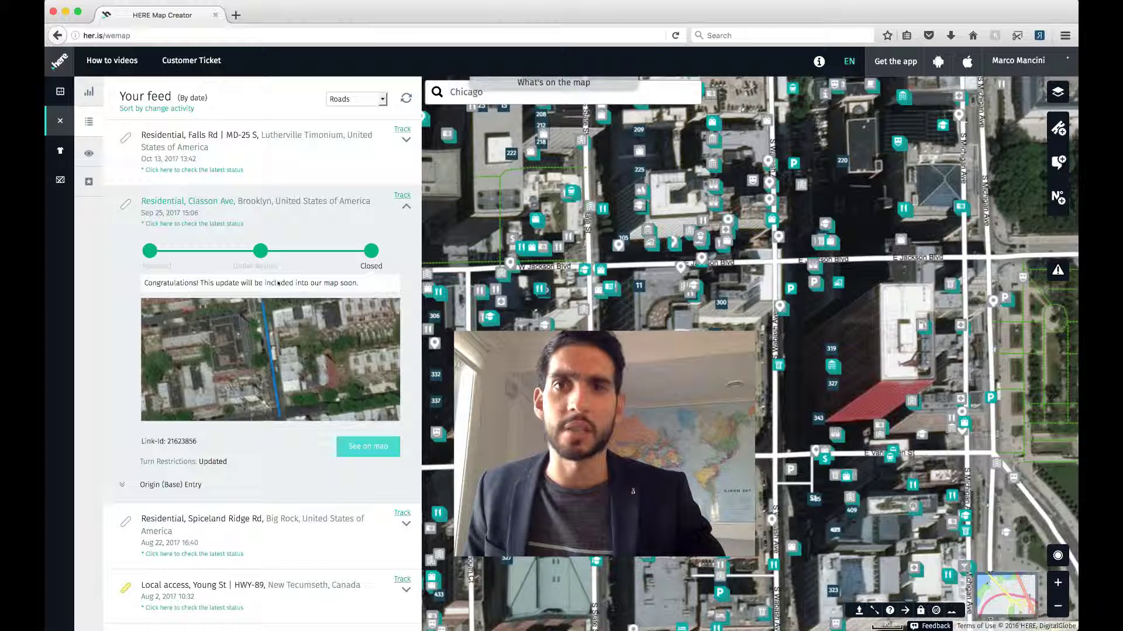
left_click(257, 148)
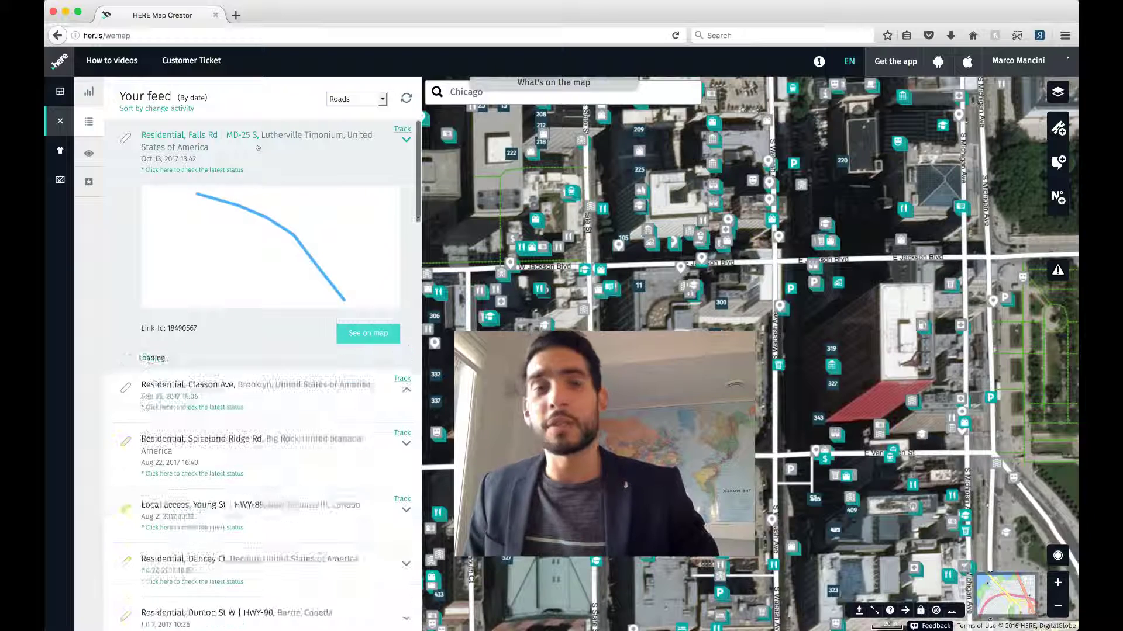